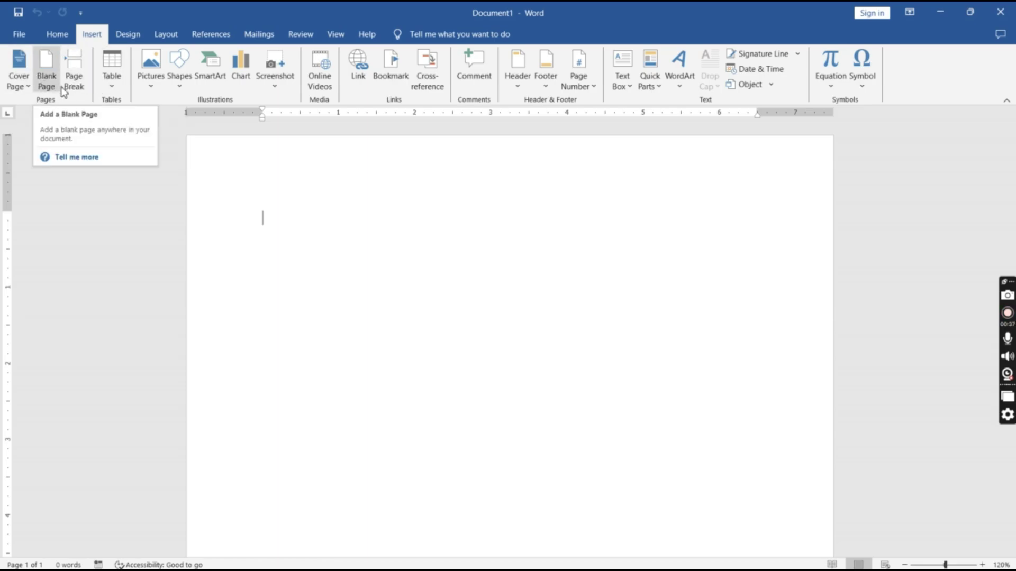
- Insert a table of 10 columns by 8 rows and add one more row at its end
click(116, 80)
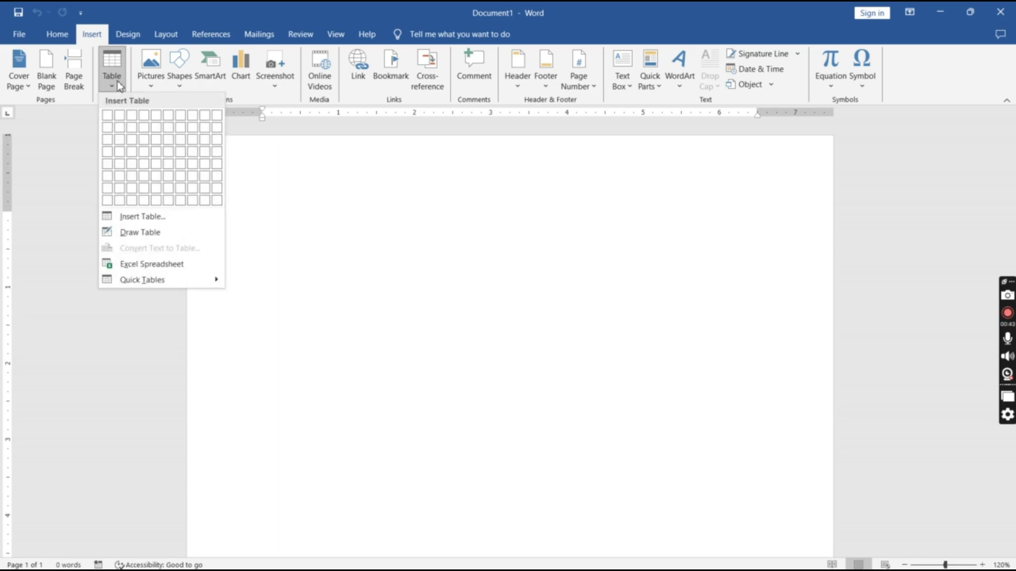
click(216, 200)
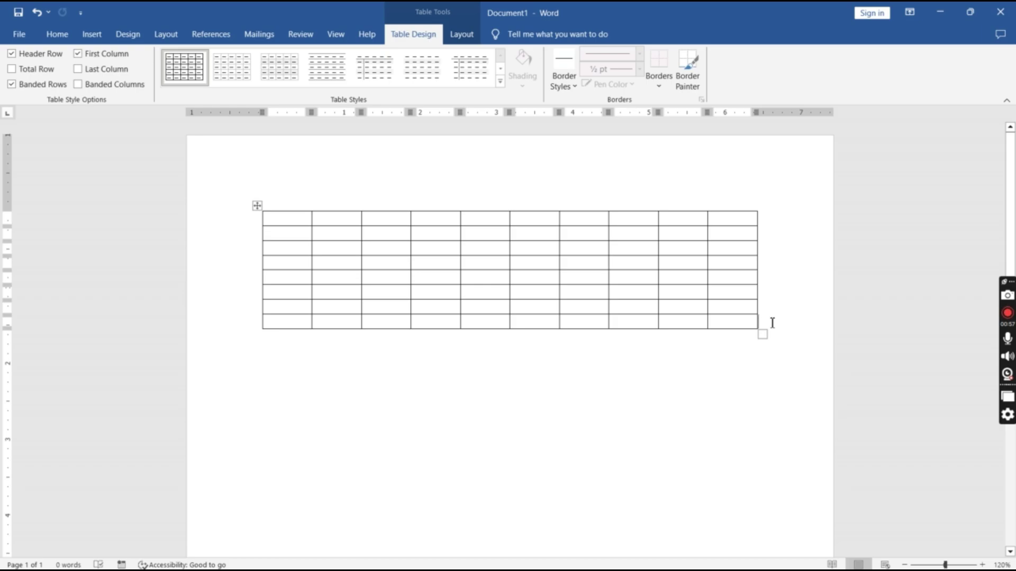
key(Return)
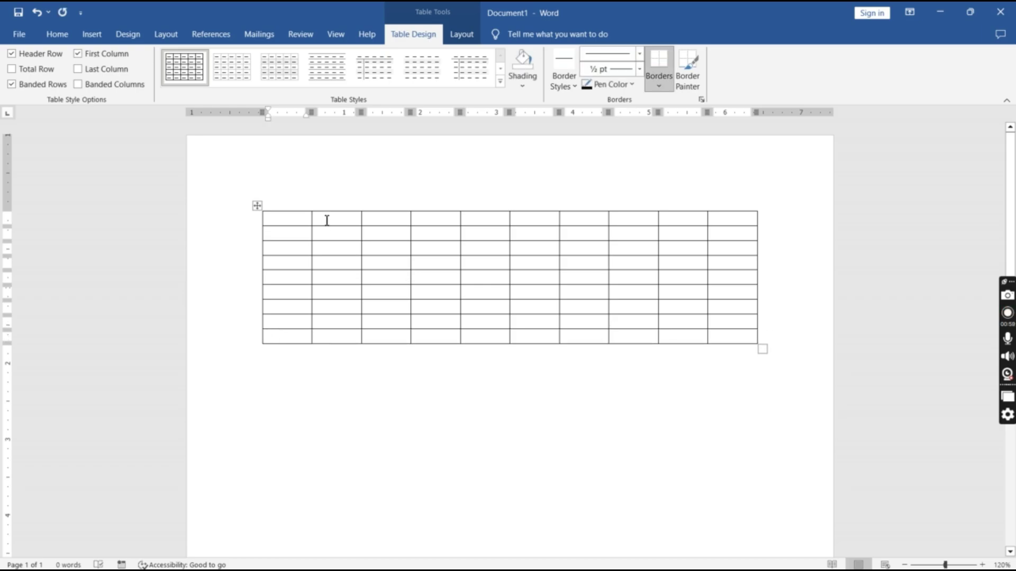
- Select all cells of the 10-column table and delete the table
drag(721, 340, 286, 218)
key(BackSpace)
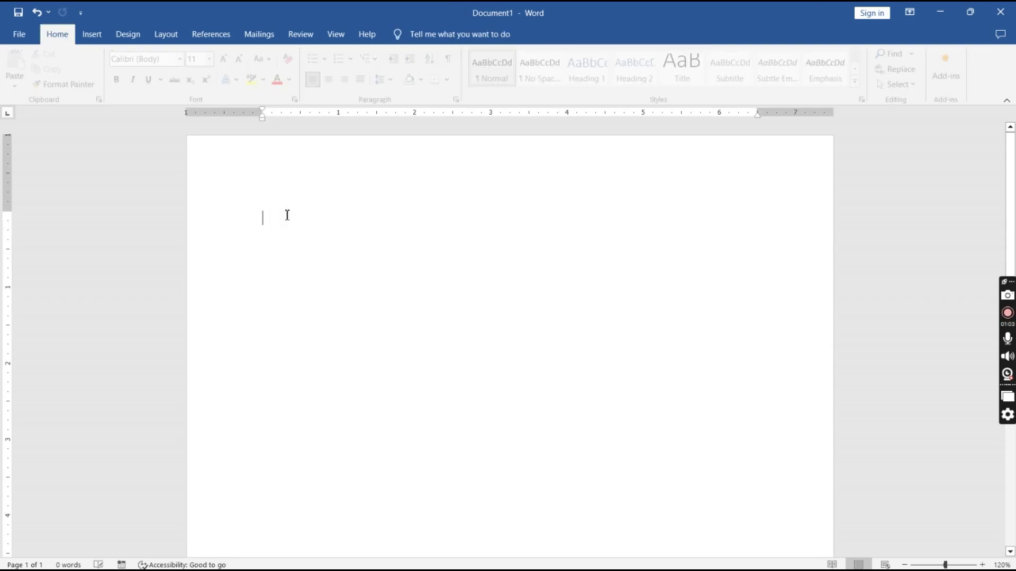
- Insert a table with 9 columns and 20 rows by specifying its exact size
click(92, 34)
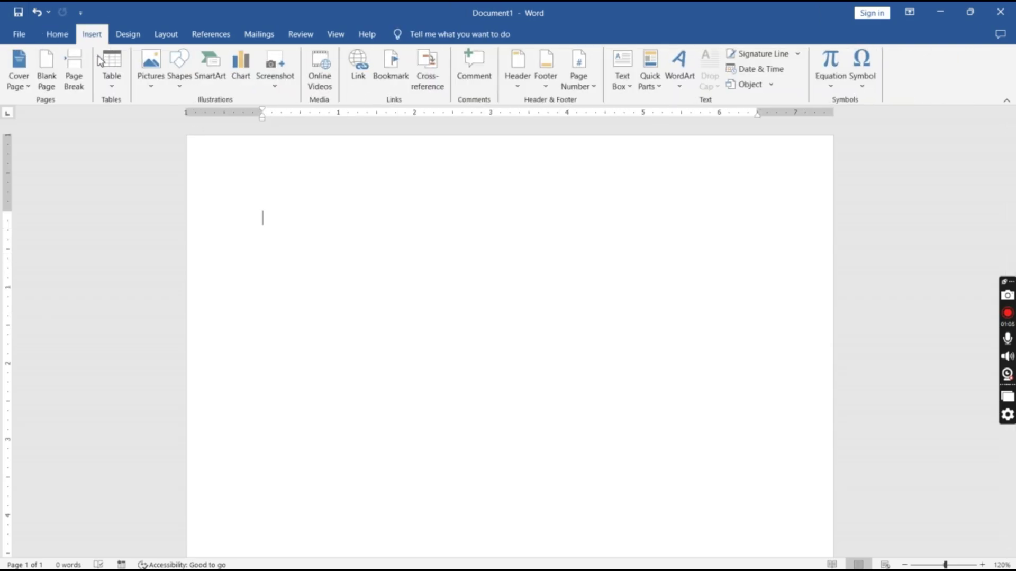
click(112, 69)
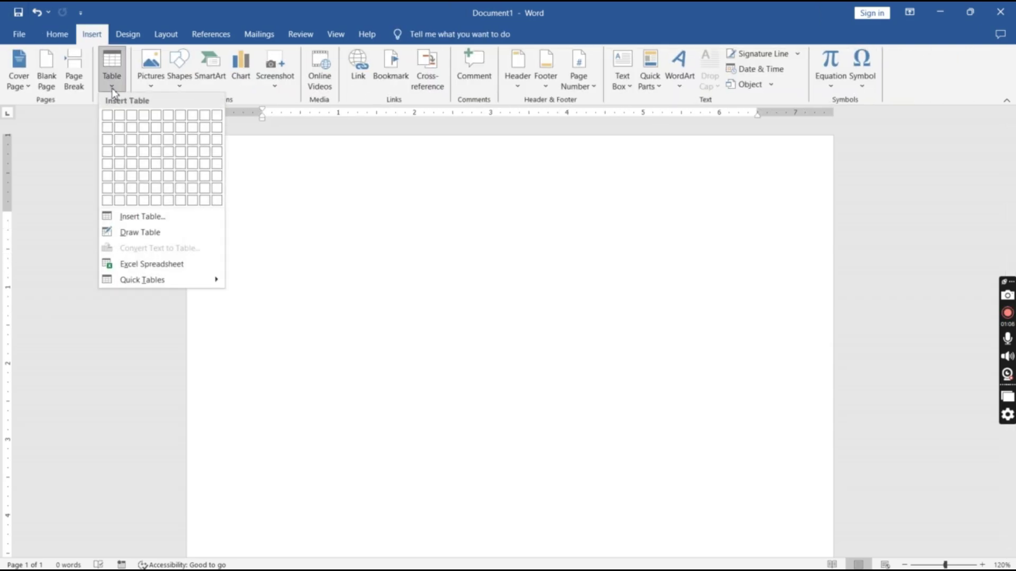
click(177, 218)
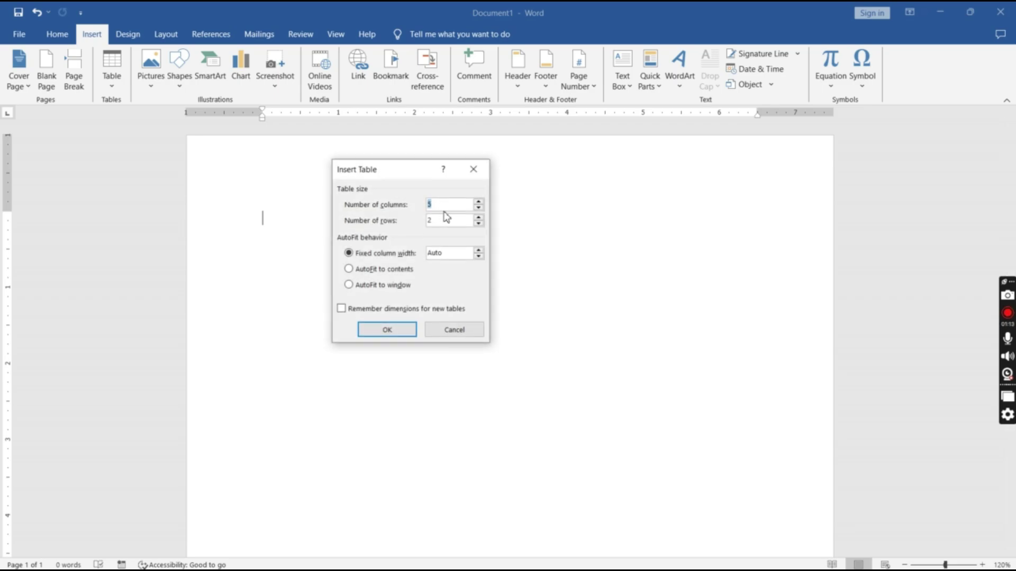
key(BackSpace)
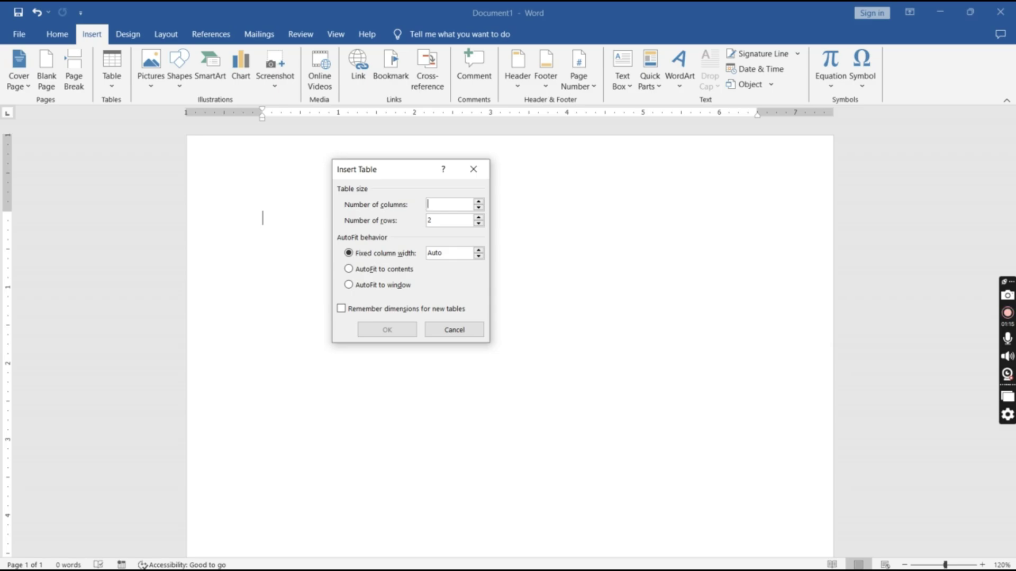
text(9)
click(406, 332)
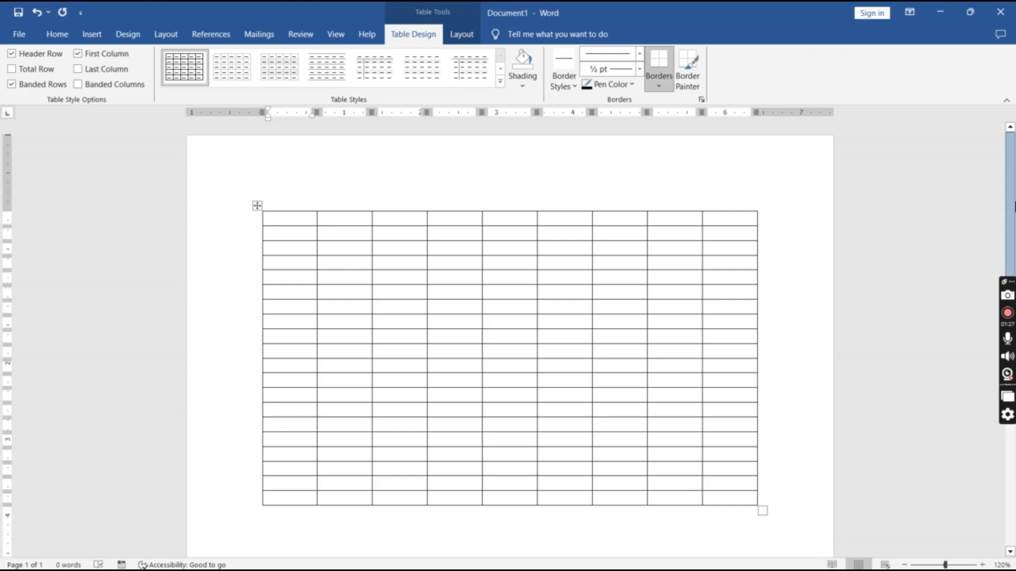
- Enlarge the whole table in two stages so it nearly reaches the page's right edge and extends close to the page bottom
scroll(1014, 248, down, 3)
scroll(1014, 249, up, 2)
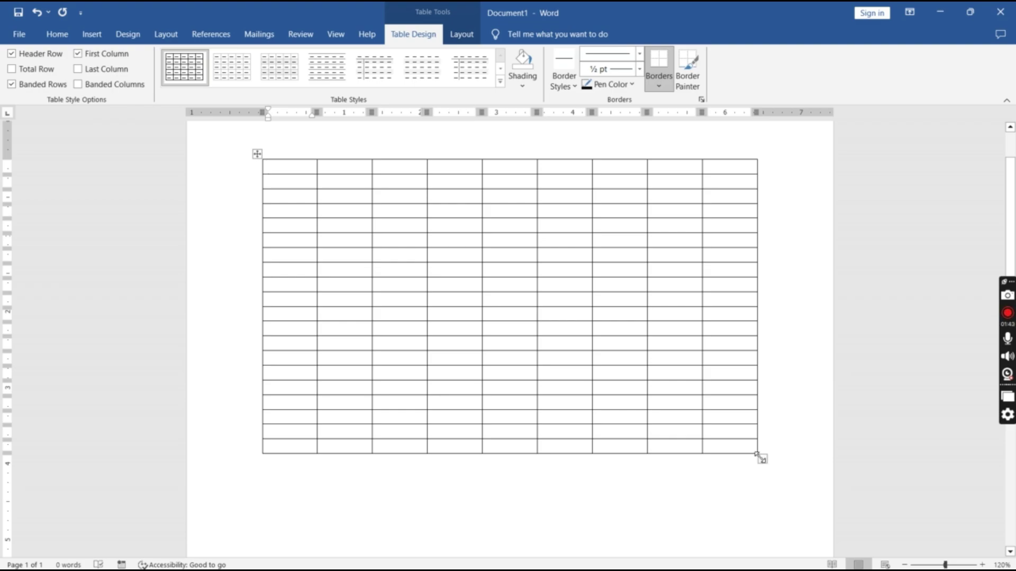
drag(757, 455, 804, 538)
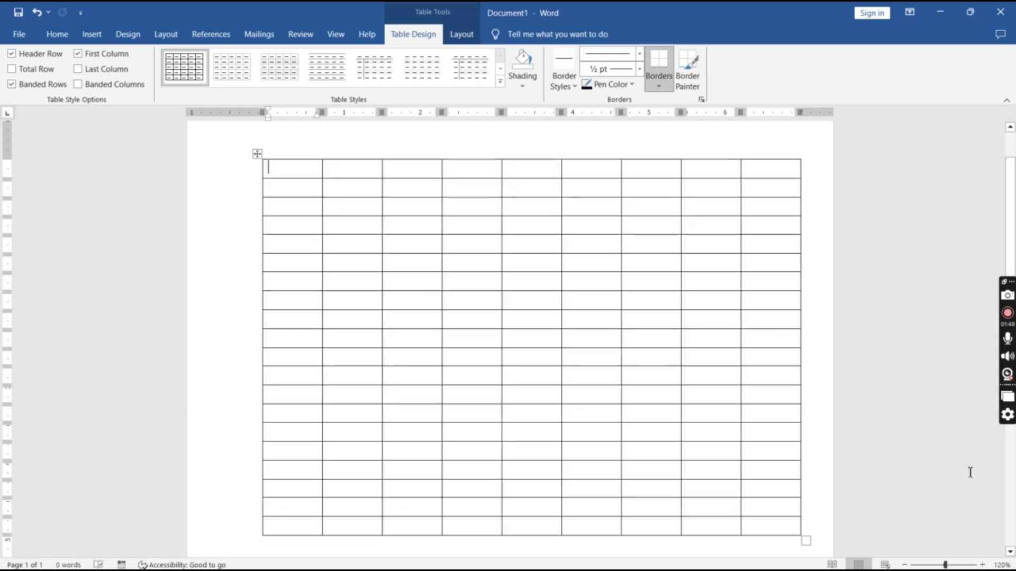
scroll(942, 376, down, 5)
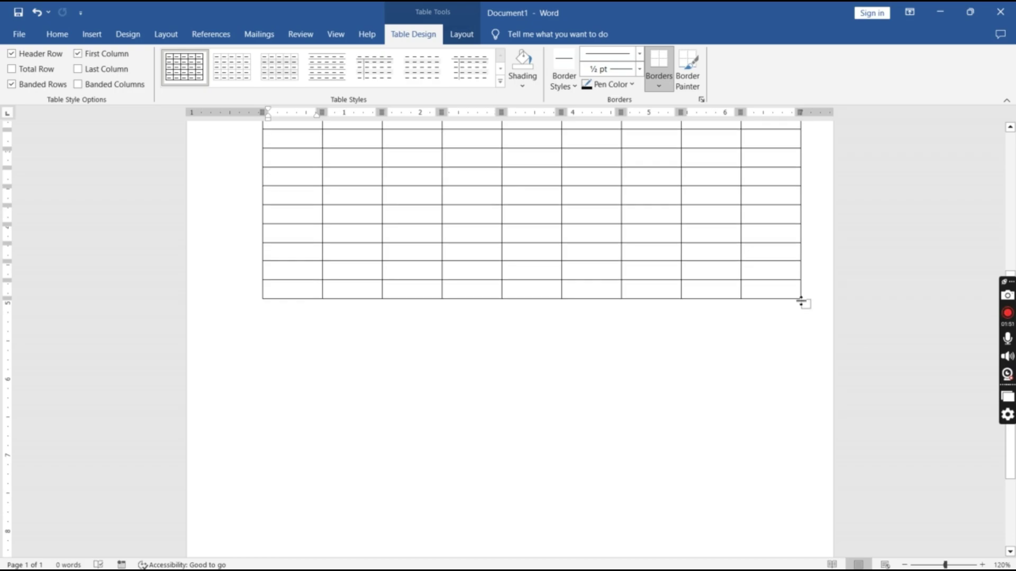
drag(806, 304, 810, 487)
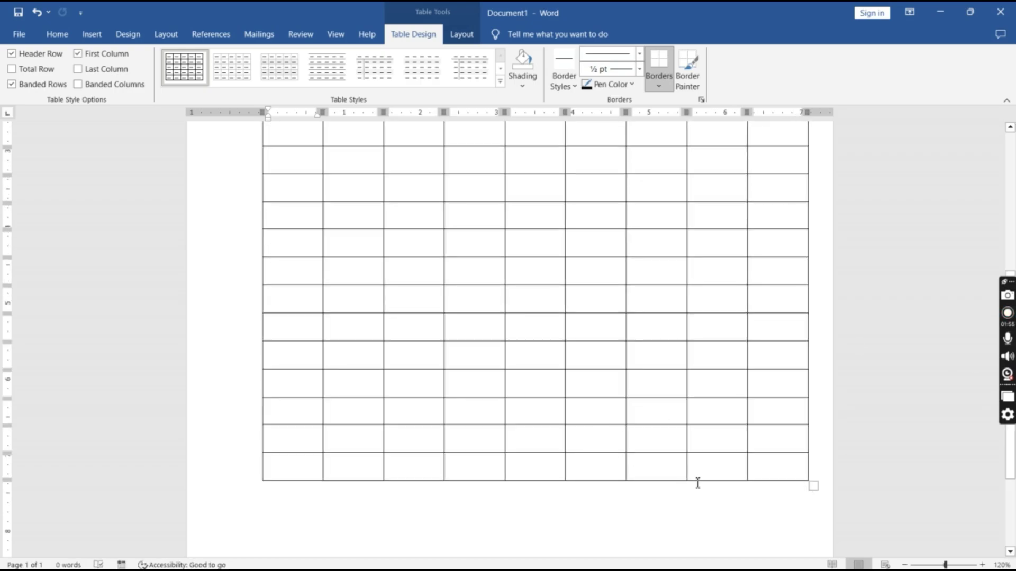
scroll(697, 483, up, 5)
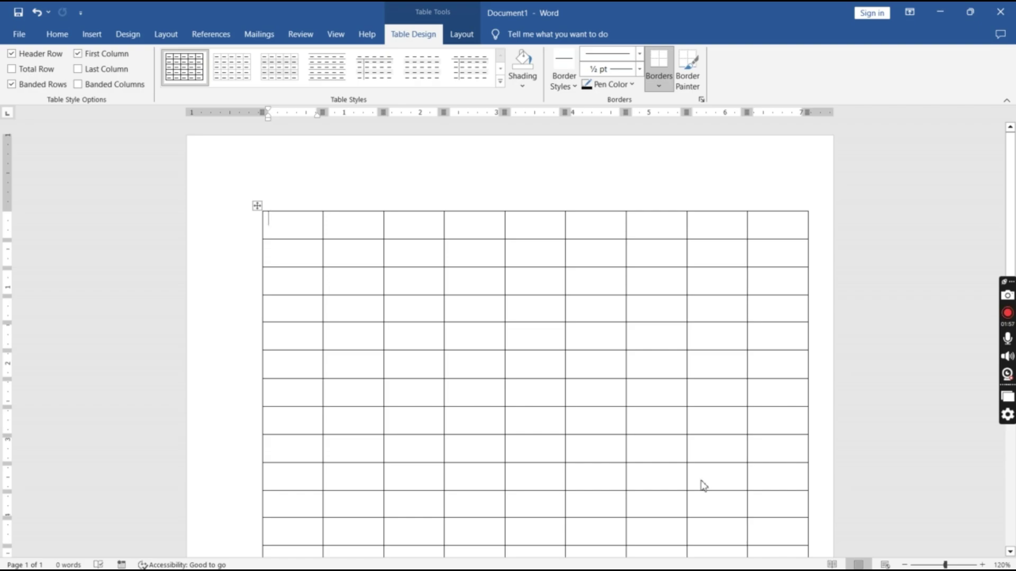
- Undo both table enlargements and the table insertion, and redo only the insertion
key(ctrl+z)
key(ctrl+z)
key(ctrl+z)
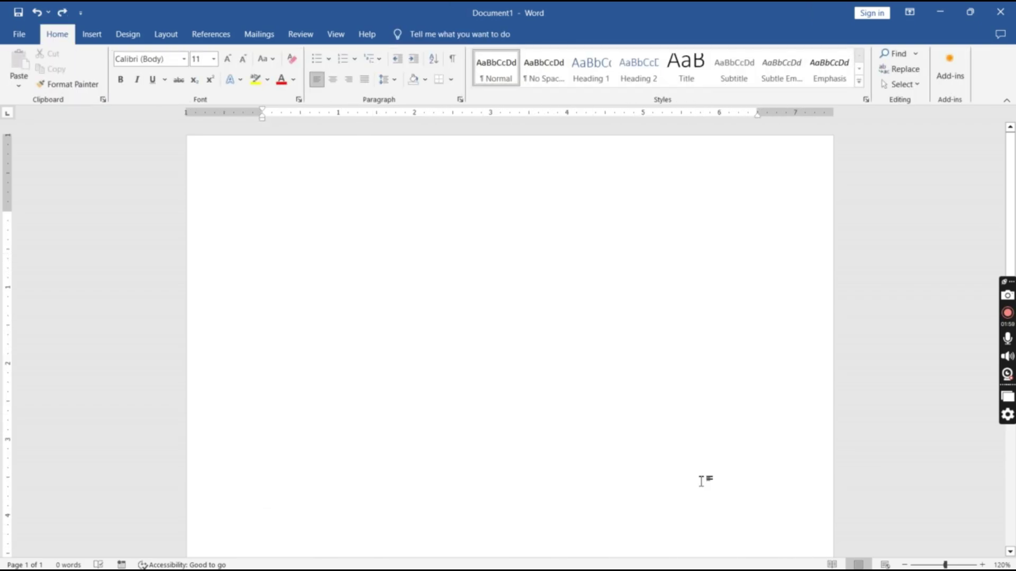
key(ctrl+y)
- Select all cells of the 9-column table and set the row height to 0.6"
key(ctrl+a)
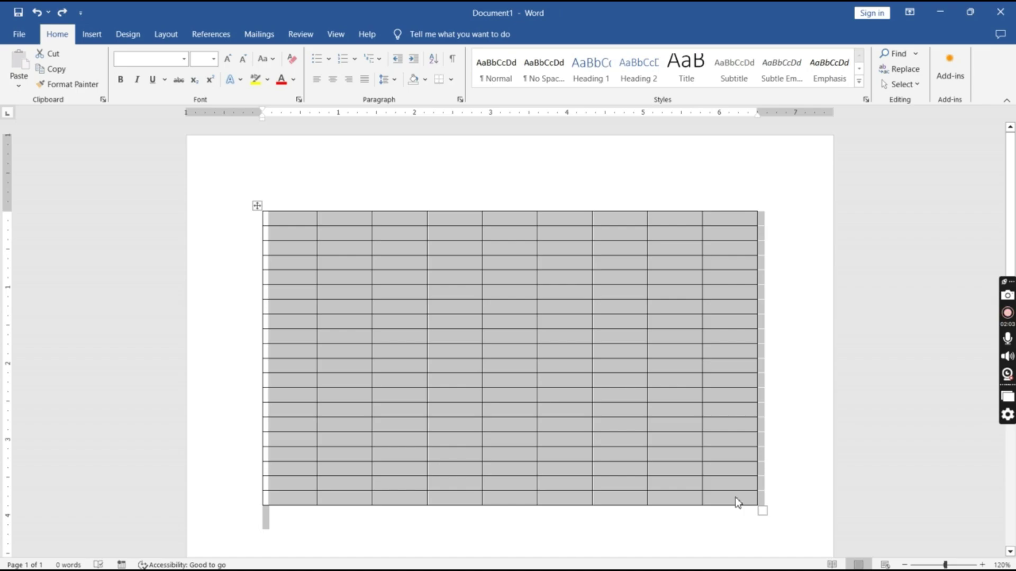
drag(738, 503, 304, 215)
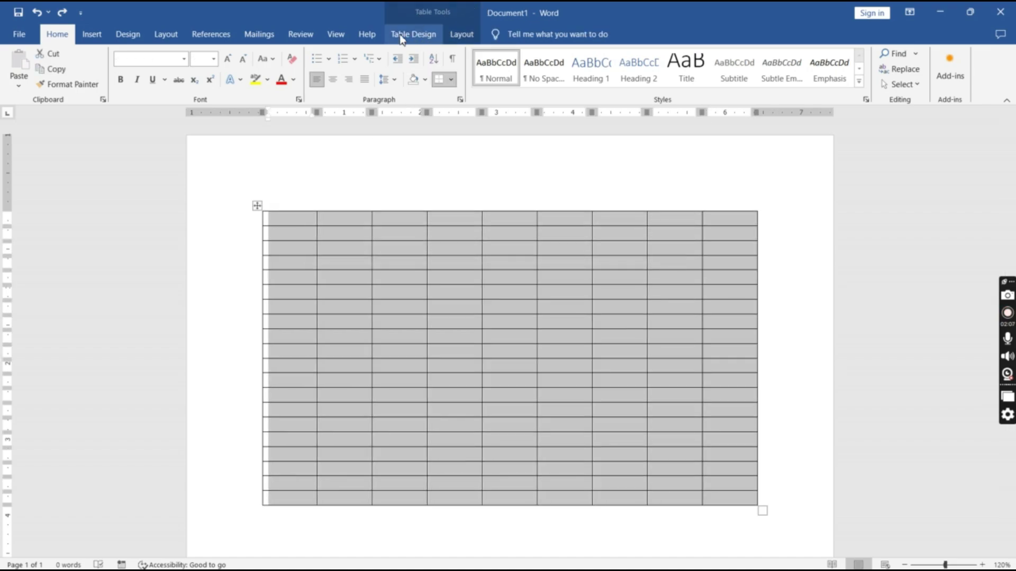
click(462, 35)
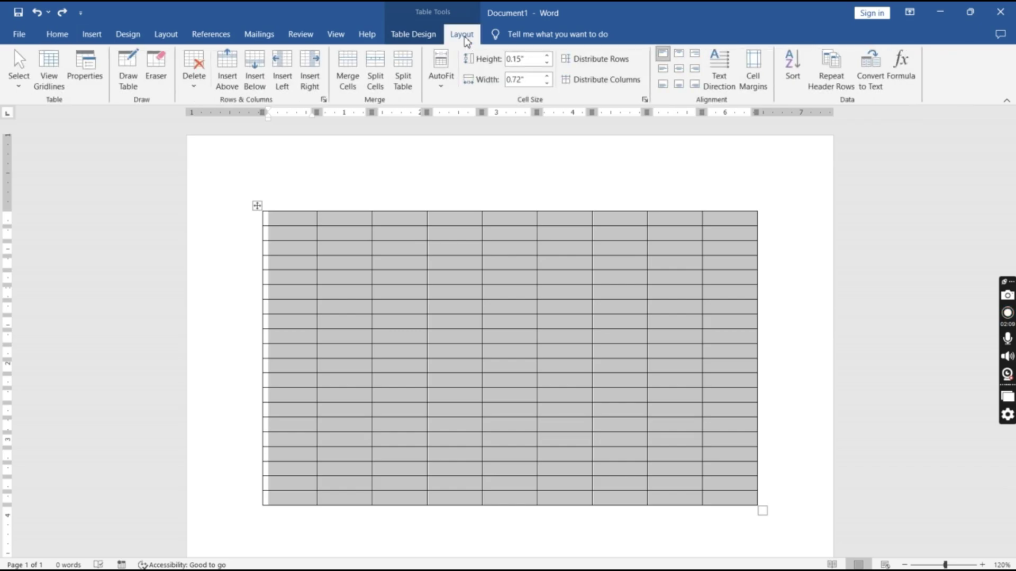
click(547, 55)
click(547, 56)
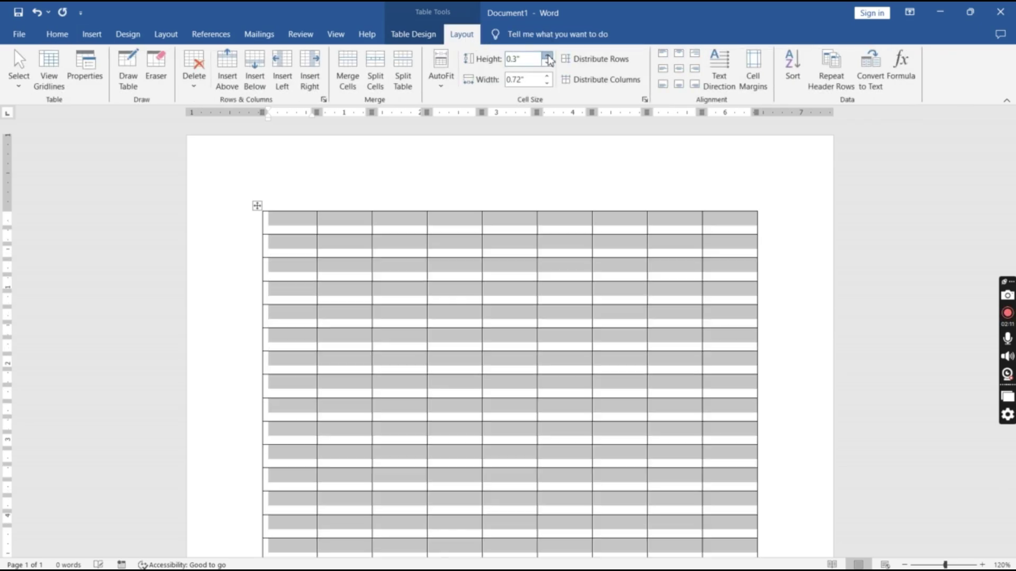
click(548, 56)
click(547, 56)
click(548, 56)
- Set the column width of the selected table cells to 0.8"
click(548, 76)
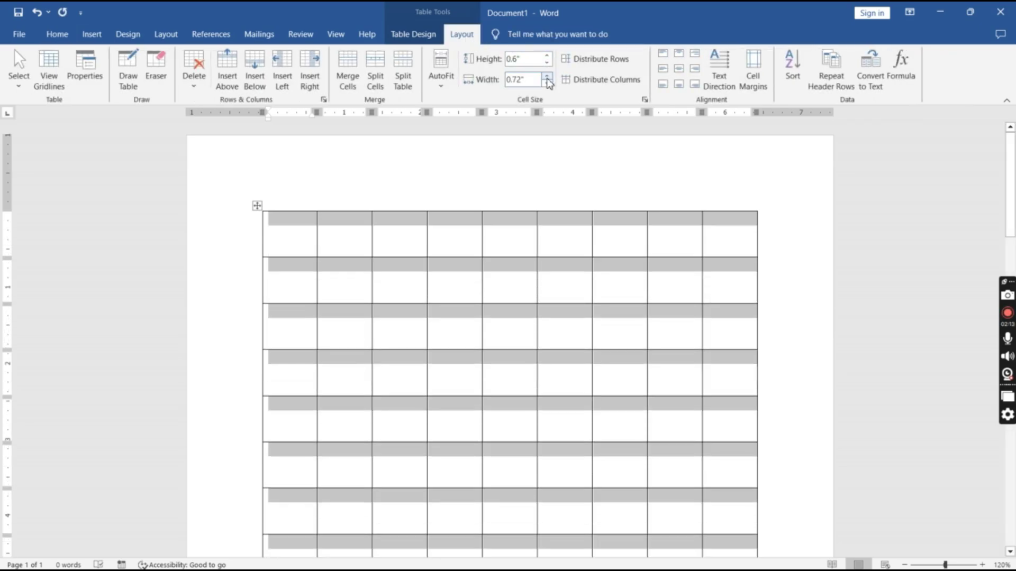
click(547, 76)
click(547, 75)
click(547, 83)
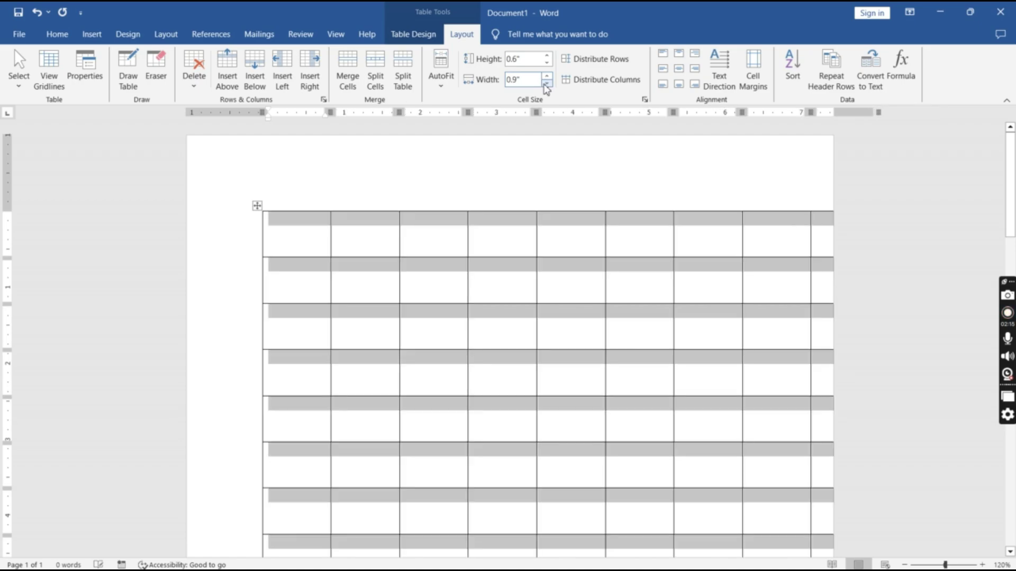
click(547, 83)
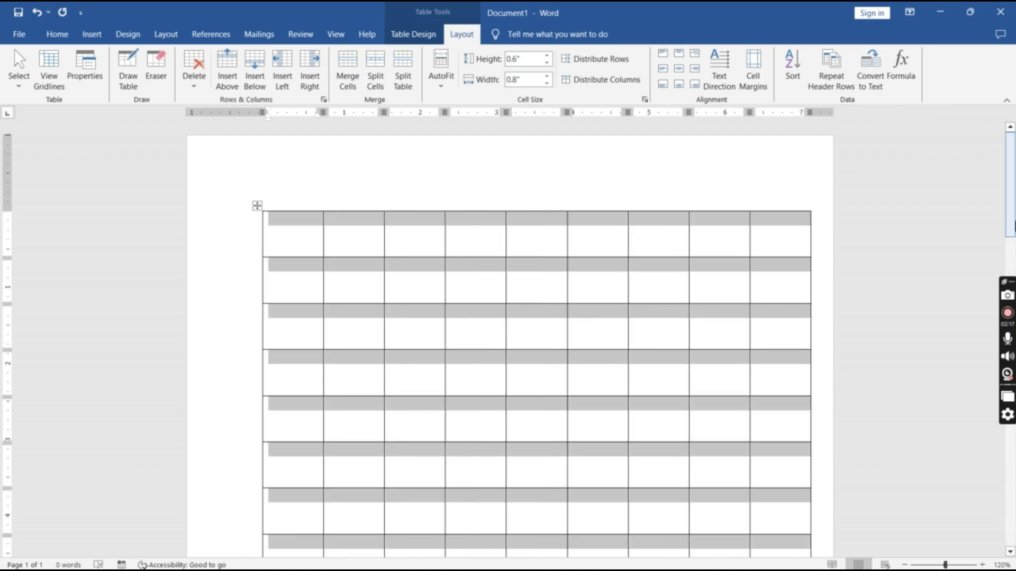
- Delete the entire 9-column table, removing its first-page cells with the Shift cells left option and the remaining rows separately
drag(1010, 211, 1012, 301)
drag(1009, 303, 1007, 274)
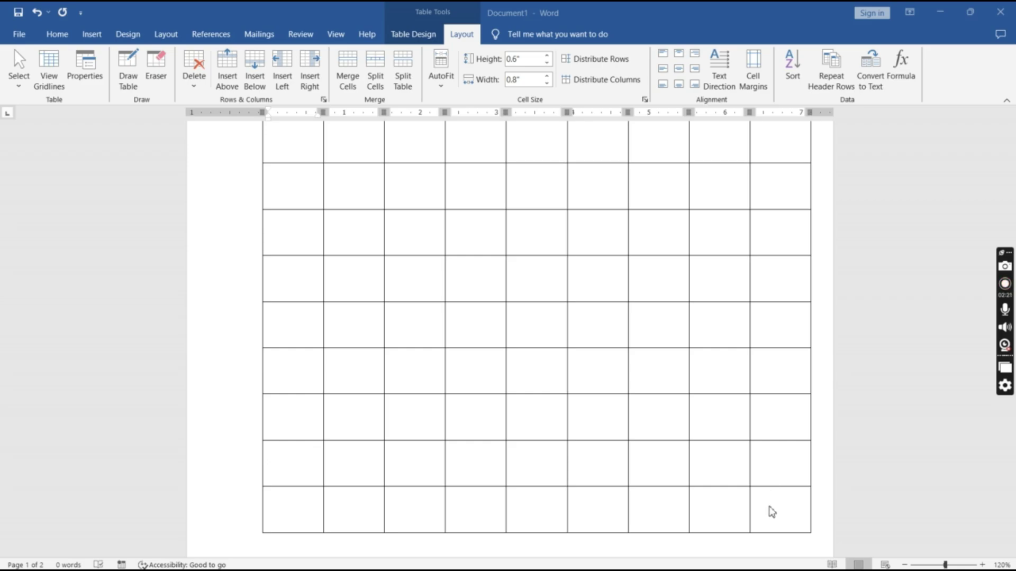
click(733, 502)
drag(732, 502, 609, 473)
click(754, 519)
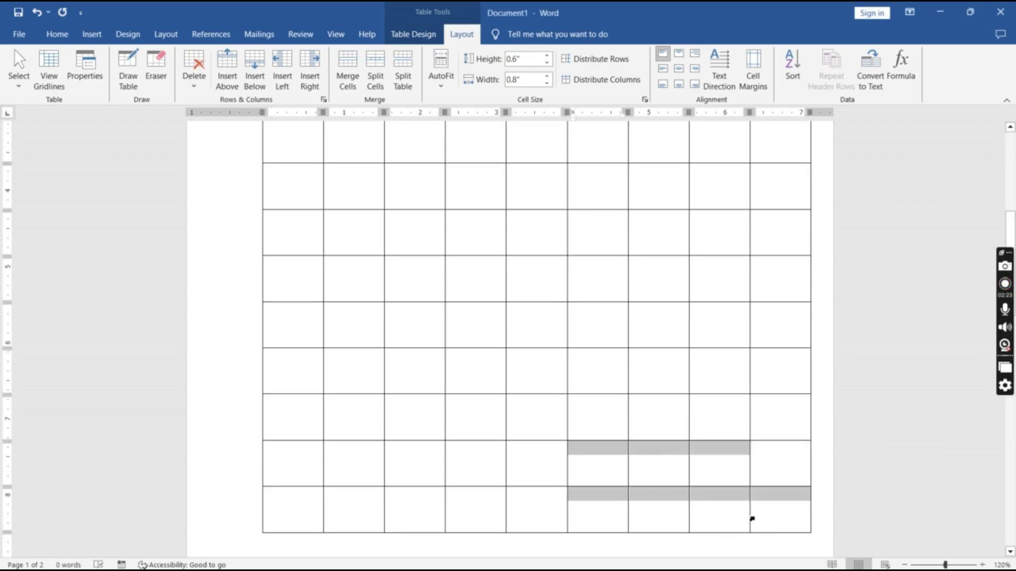
mouse_move(789, 511)
mouse_down()
mouse_move(777, 519)
mouse_move(480, 415)
mouse_move(313, 200)
mouse_move(327, 97)
mouse_move(275, 189)
mouse_up()
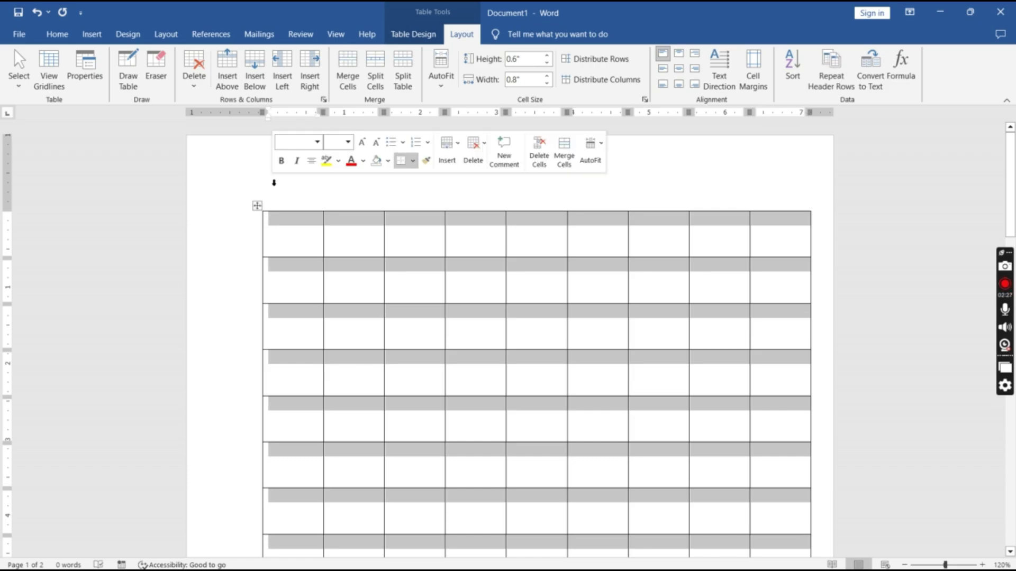
key(BackSpace)
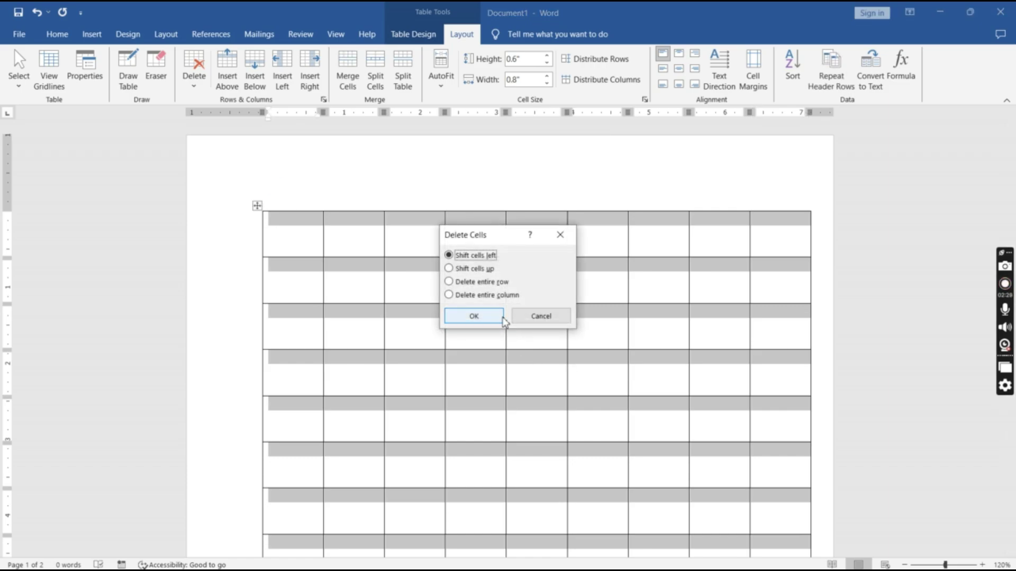
click(490, 318)
mouse_move(303, 240)
mouse_down()
mouse_move(907, 477)
mouse_move(882, 483)
mouse_up()
key(BackSpace)
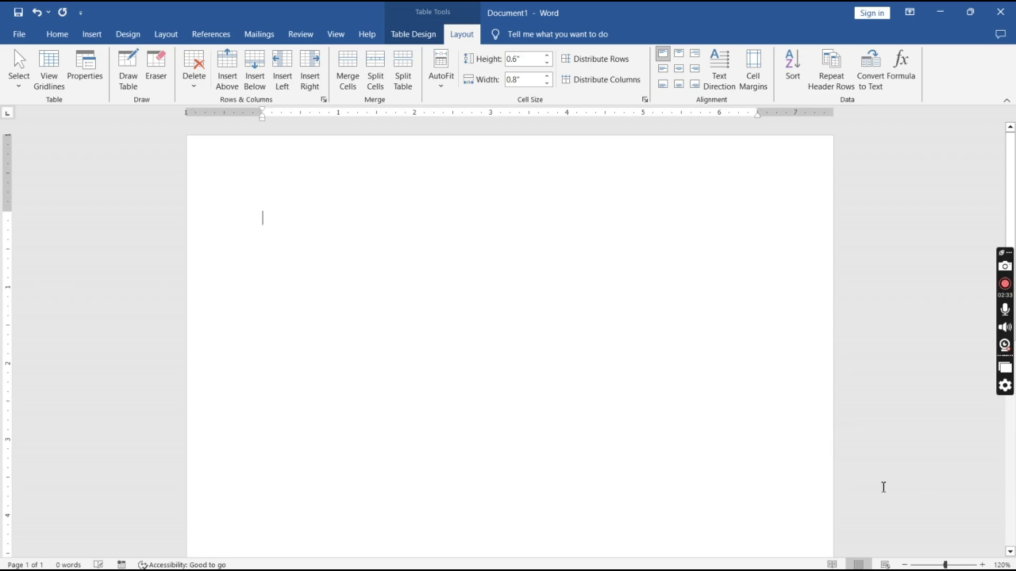
- Draw the outer border of a new table, about 6.63" wide and 3.07" high, at the start of the page
click(90, 35)
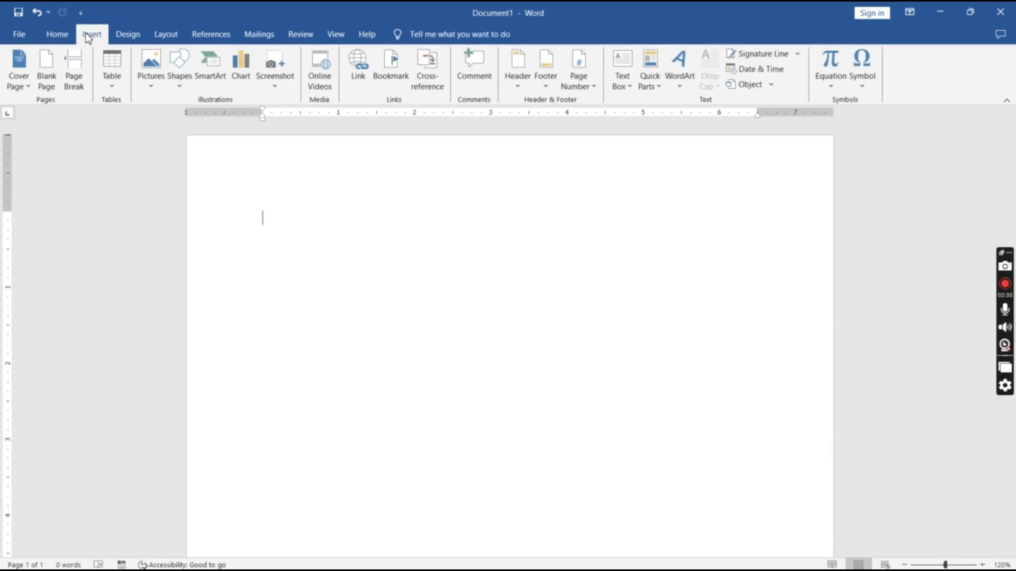
click(112, 74)
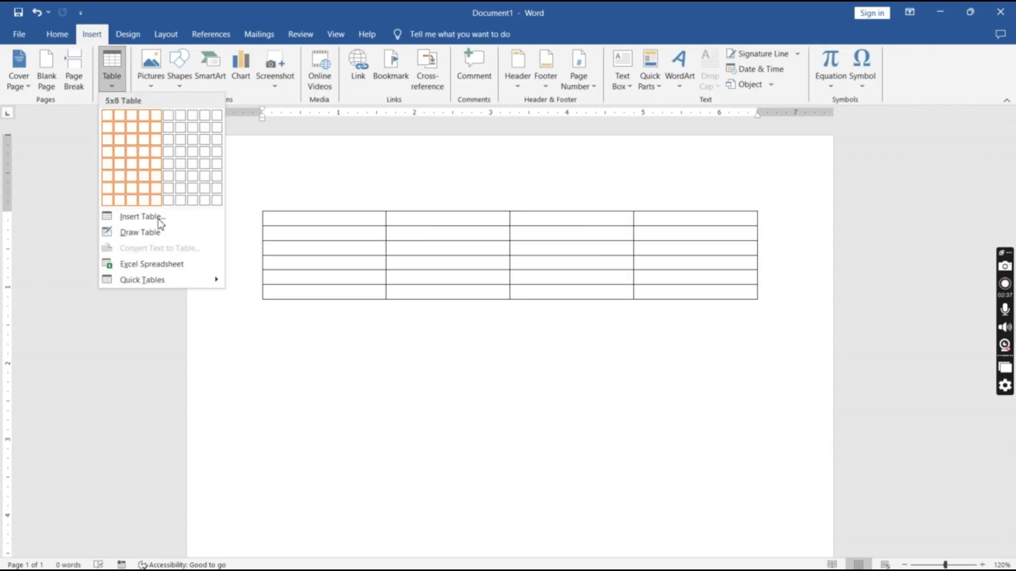
click(164, 236)
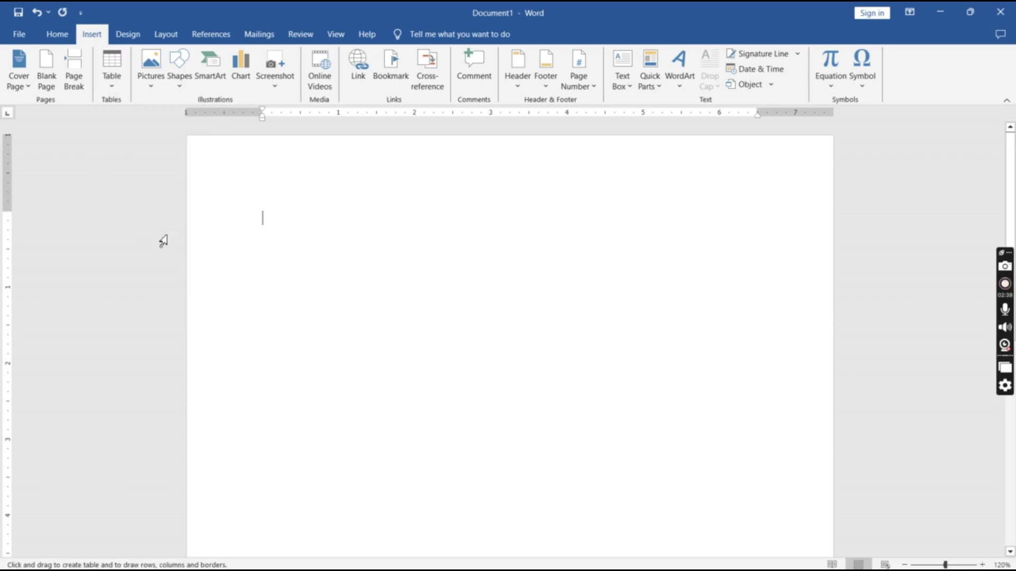
drag(264, 204, 768, 438)
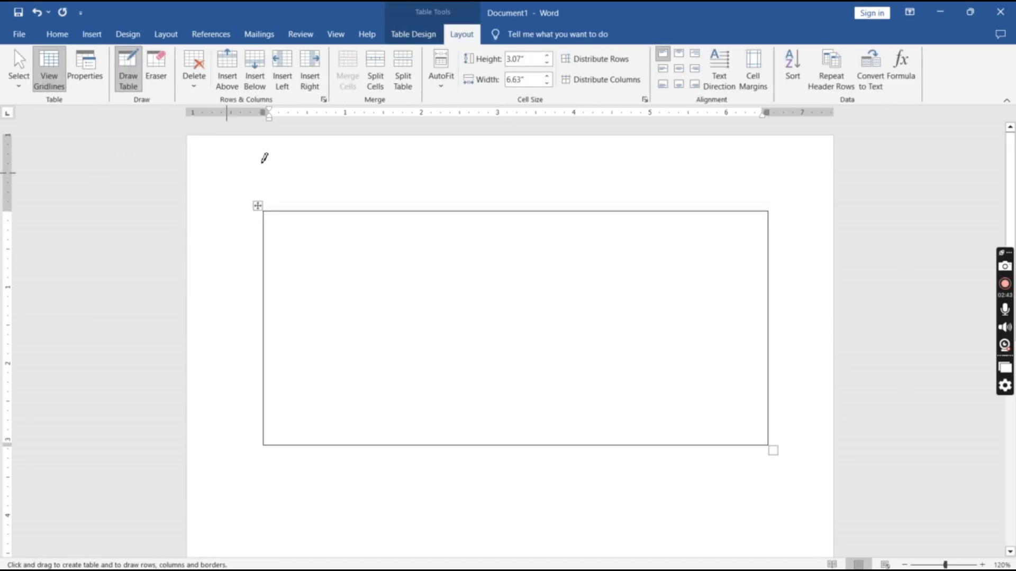
mouse_move(268, 249)
mouse_down()
mouse_move(363, 267)
mouse_move(688, 268)
mouse_move(747, 286)
mouse_move(764, 359)
mouse_move(757, 445)
mouse_move(772, 446)
mouse_up()
- Draw three vertical borders inside the table, making the first column about 0.33" wide and the third about 1.46" wide
mouse_move(289, 211)
mouse_down()
mouse_move(297, 340)
mouse_move(333, 302)
mouse_up()
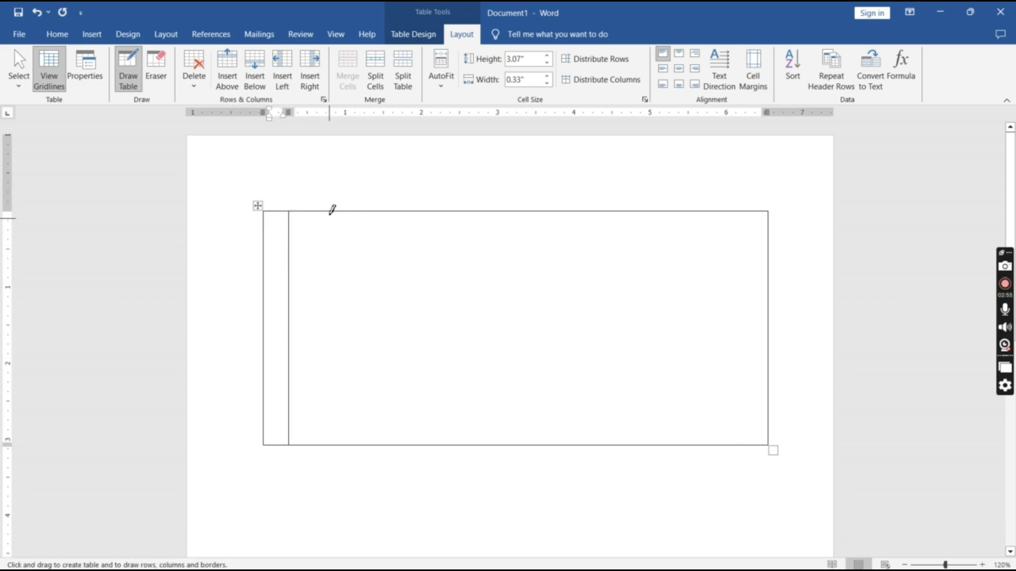
drag(330, 211, 332, 356)
drag(439, 211, 442, 352)
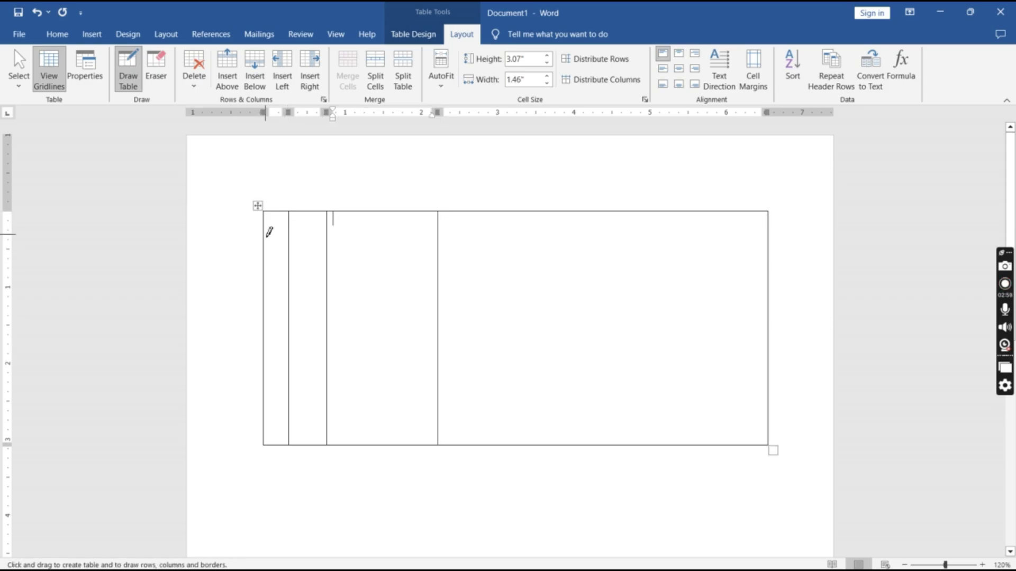
- Draw two horizontal borders across the first three columns, making rows about 0.29" and 0.49" high
drag(267, 234, 396, 237)
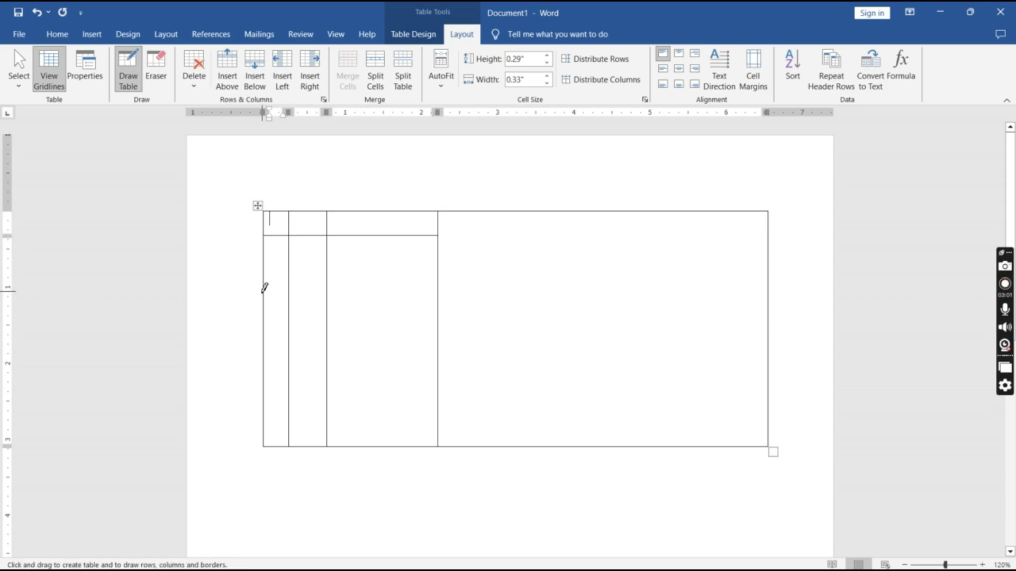
drag(265, 272, 372, 274)
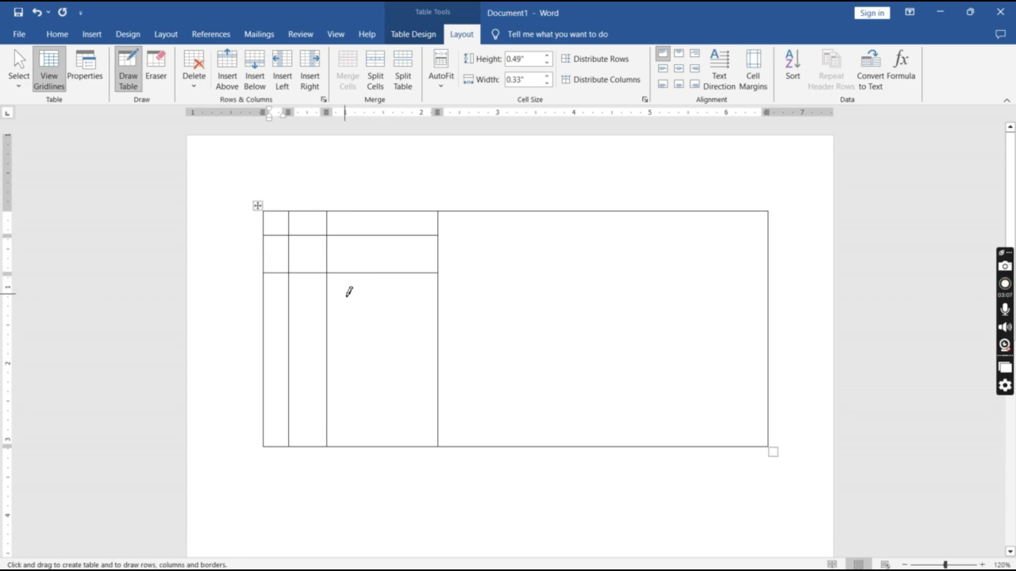
- Delete the entire hand-drawn table from the page
key(ctrl+a)
key(Delete)
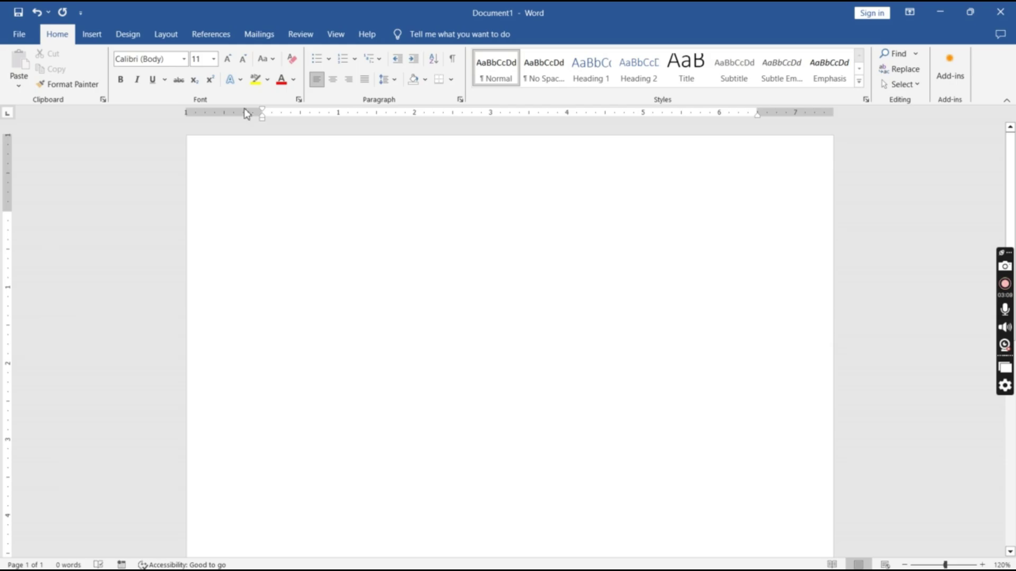
click(92, 35)
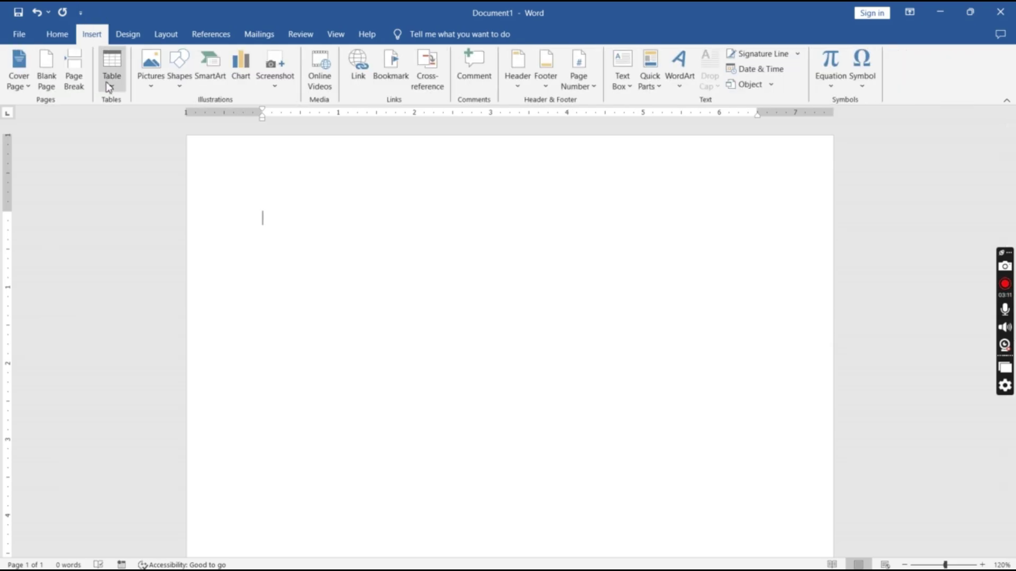
click(109, 79)
click(280, 229)
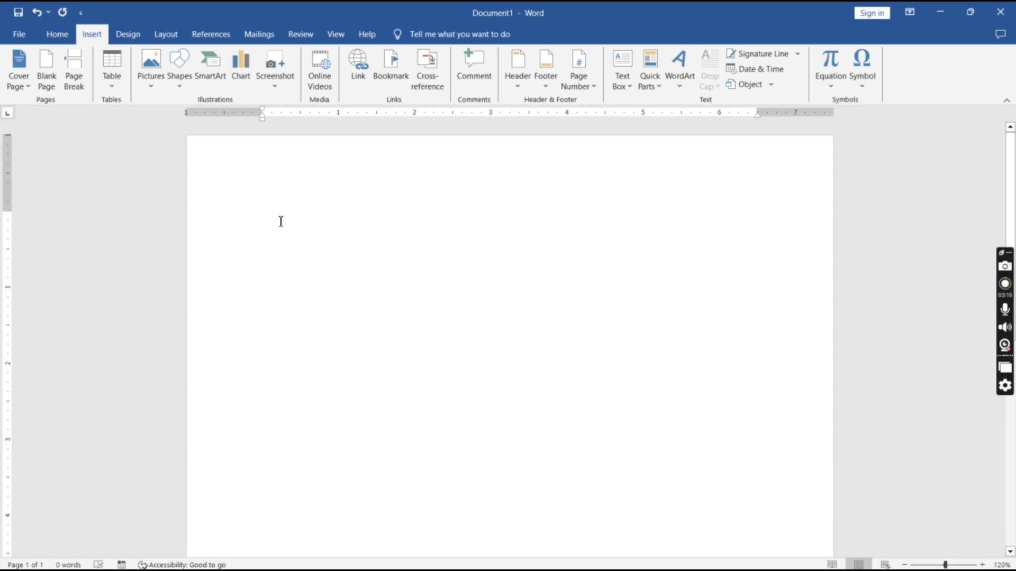
- Enter the letters A, B, C and D on separate lines at the start of the document
text(A)
key(Return)
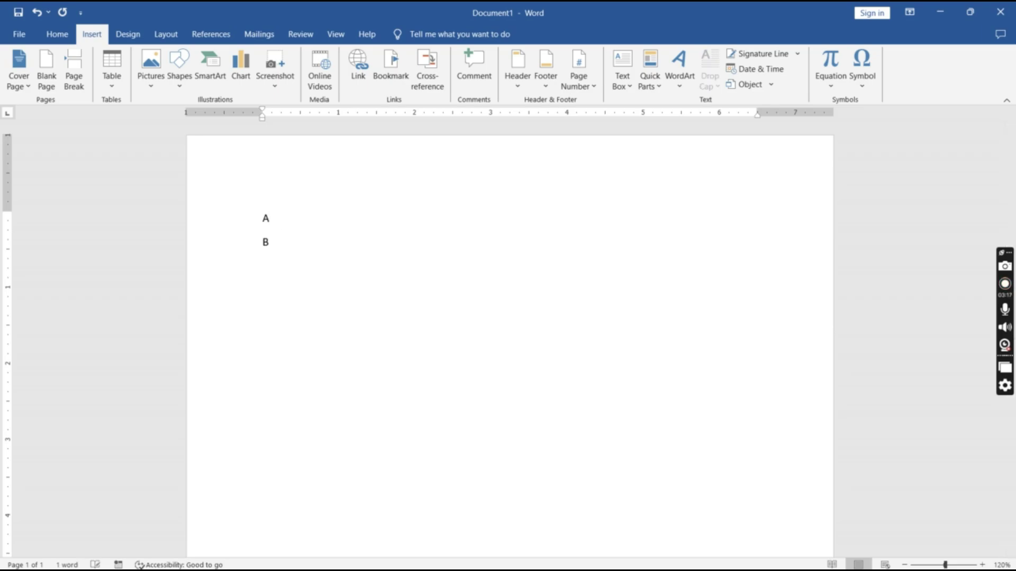
text(B)
key(Return)
text(C)
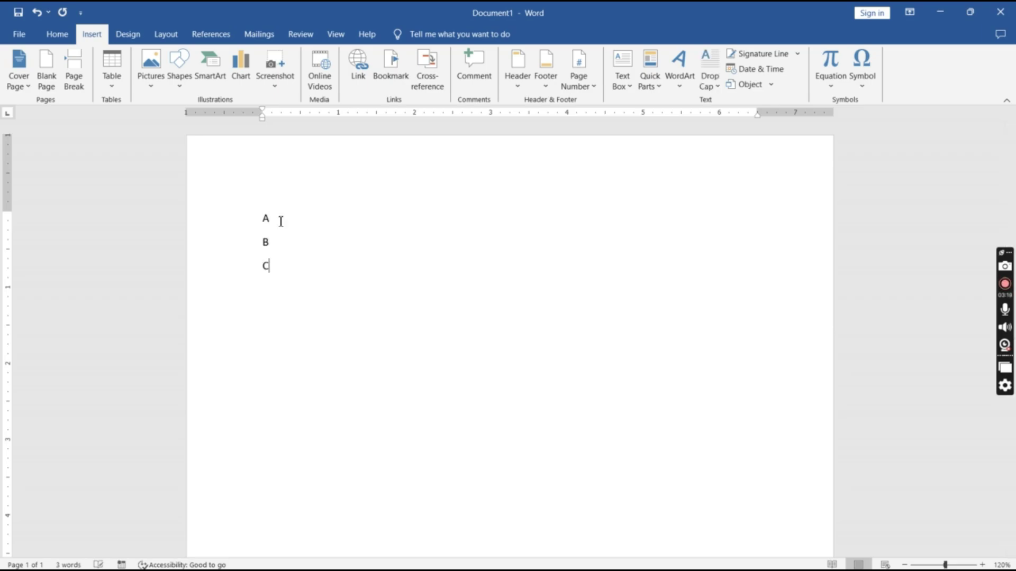
key(Return)
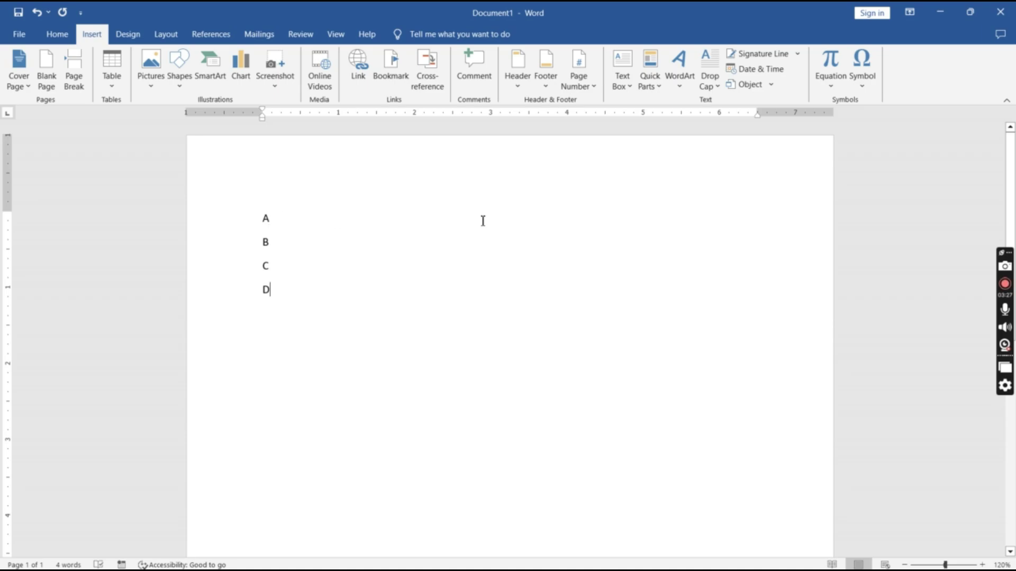
- Convert the four lines A to D into a table with 4 columns, separating the text at paragraphs
drag(277, 287, 245, 211)
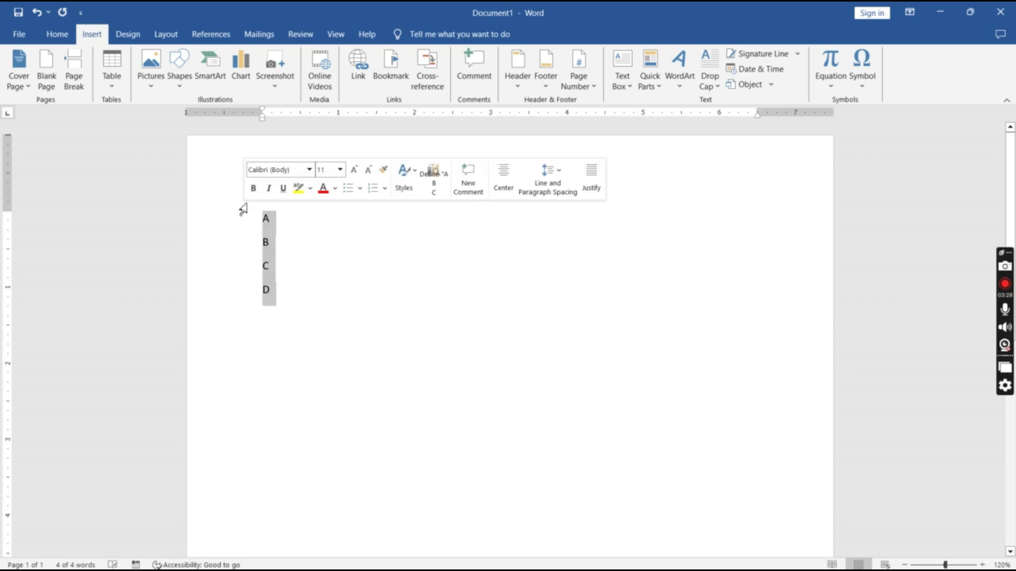
click(117, 90)
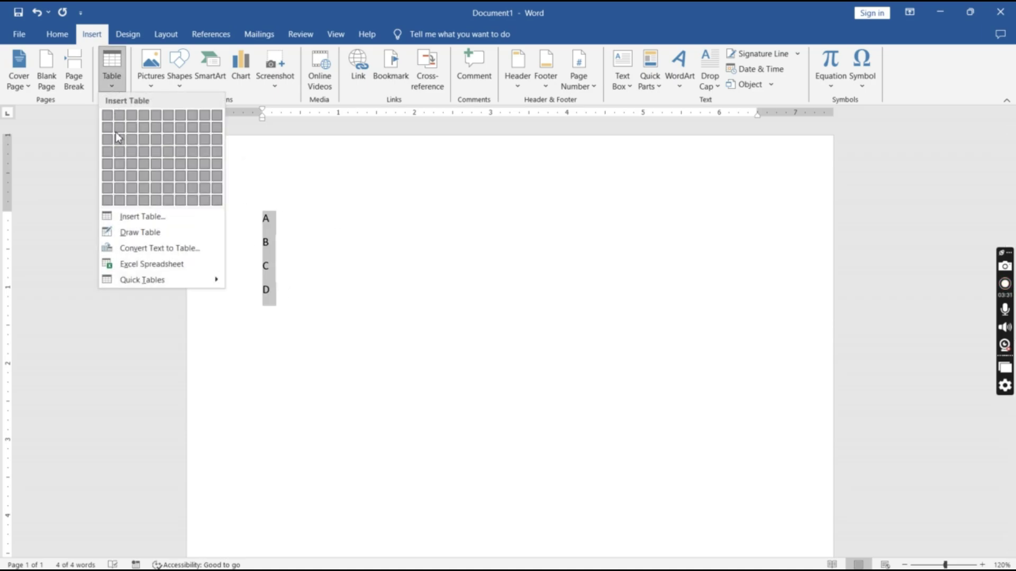
click(152, 251)
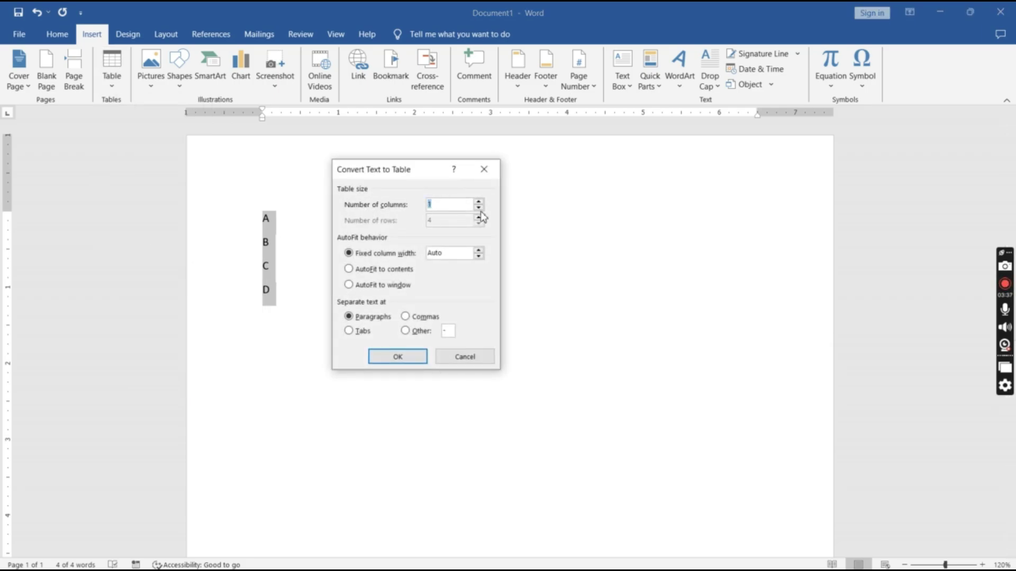
key(BackSpace)
text(4)
click(387, 357)
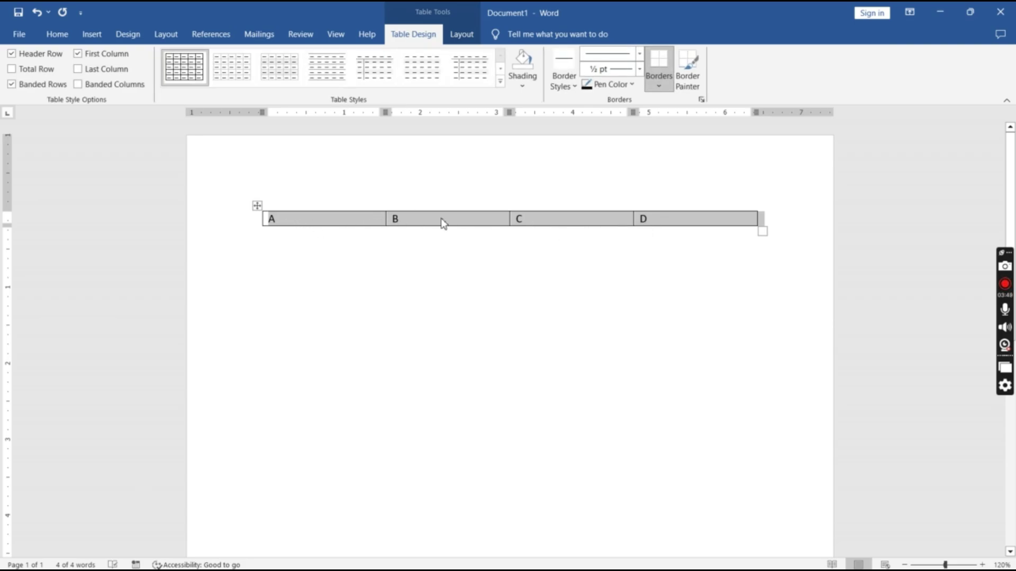
- Remove all borders from the one-row A to D table with the No Border option
click(655, 92)
click(678, 160)
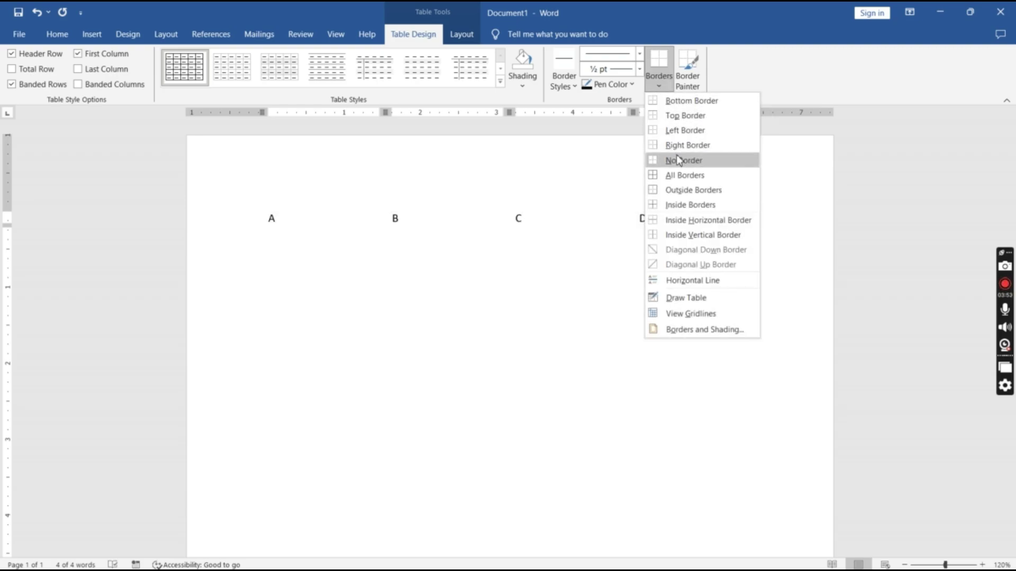
click(640, 272)
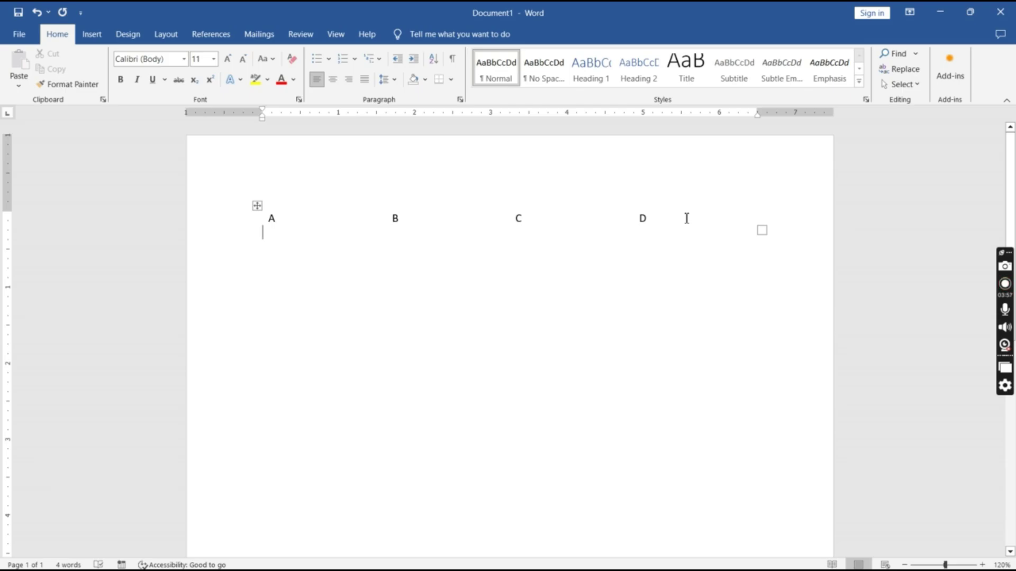
- Replace the borderless table with two comma-separated lines, "A, B,C,D" and "E,F,H,G"
drag(687, 218, 307, 236)
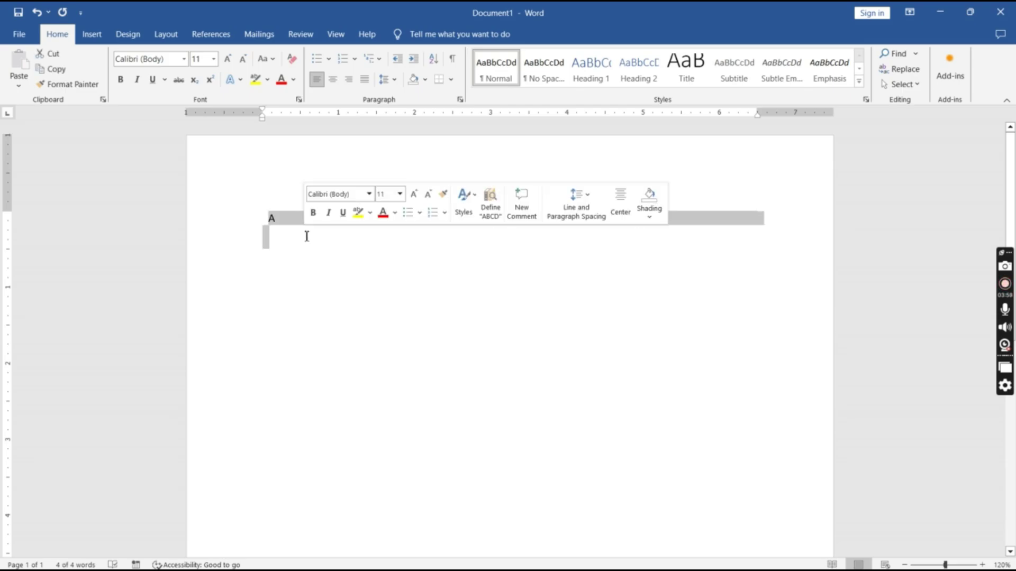
key(BackSpace)
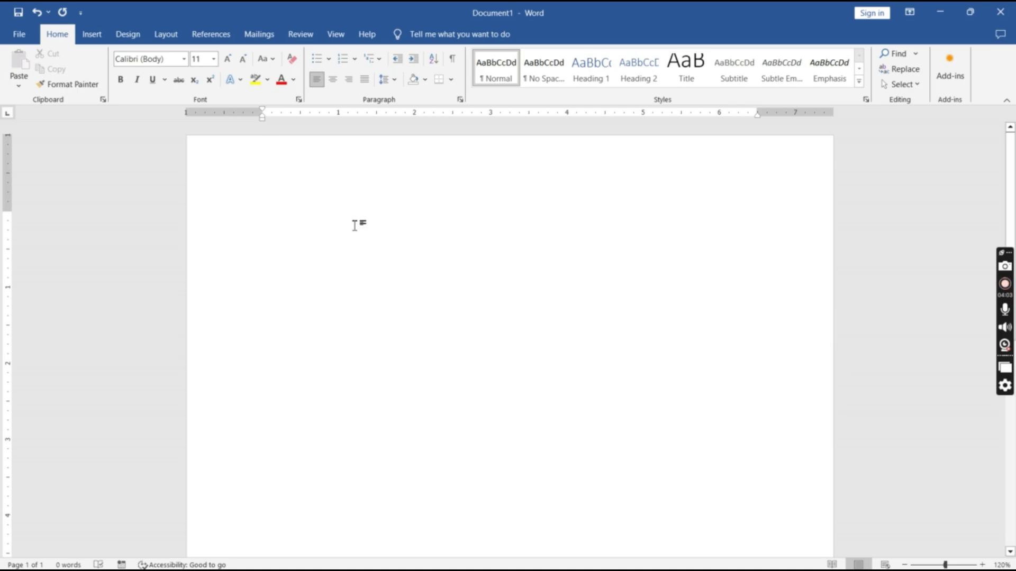
text(A)
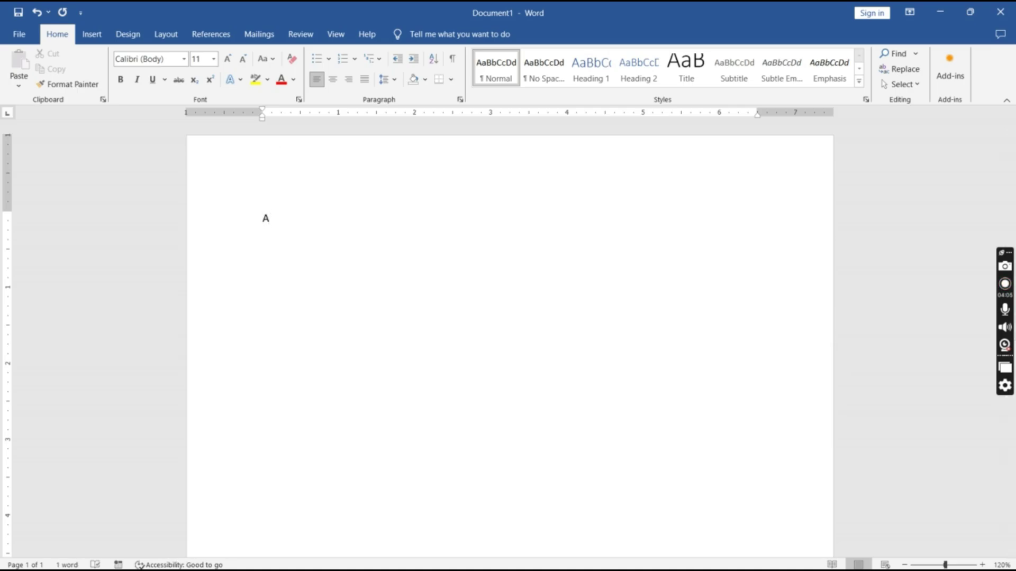
text(, B,)
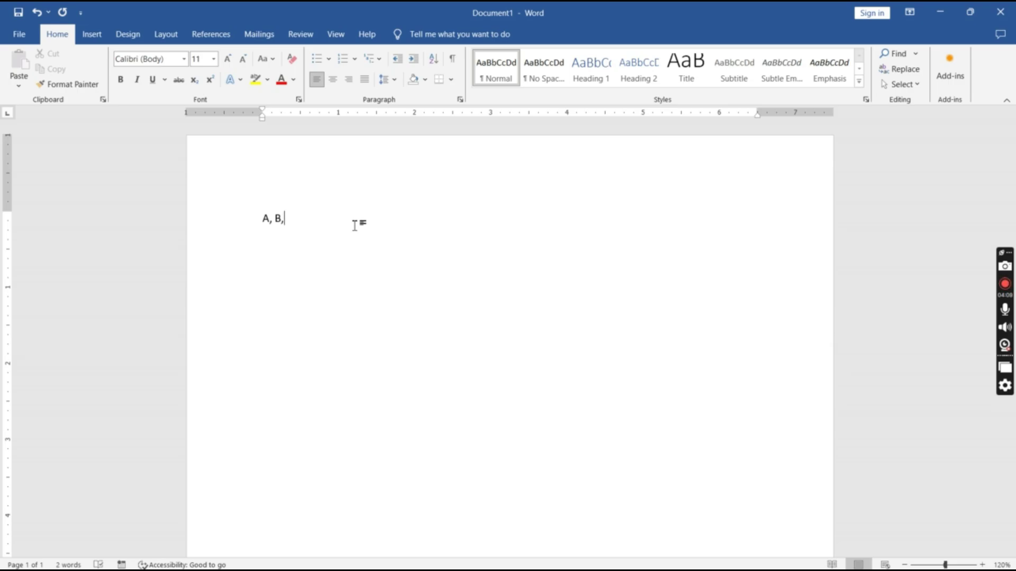
text(C,D)
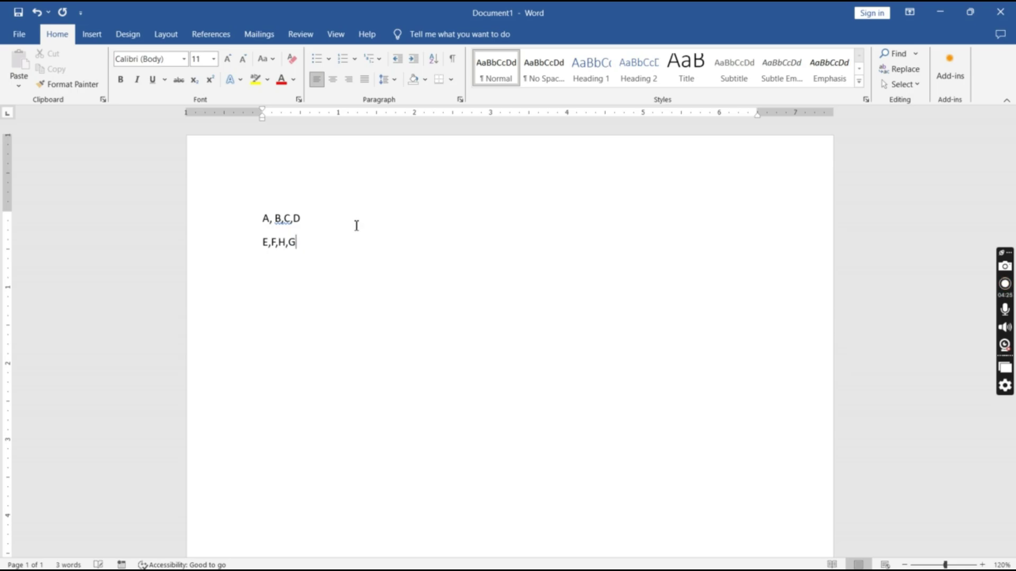
- Convert the two comma-separated lines into a 4-column table, separating the text at commas
drag(297, 243, 261, 211)
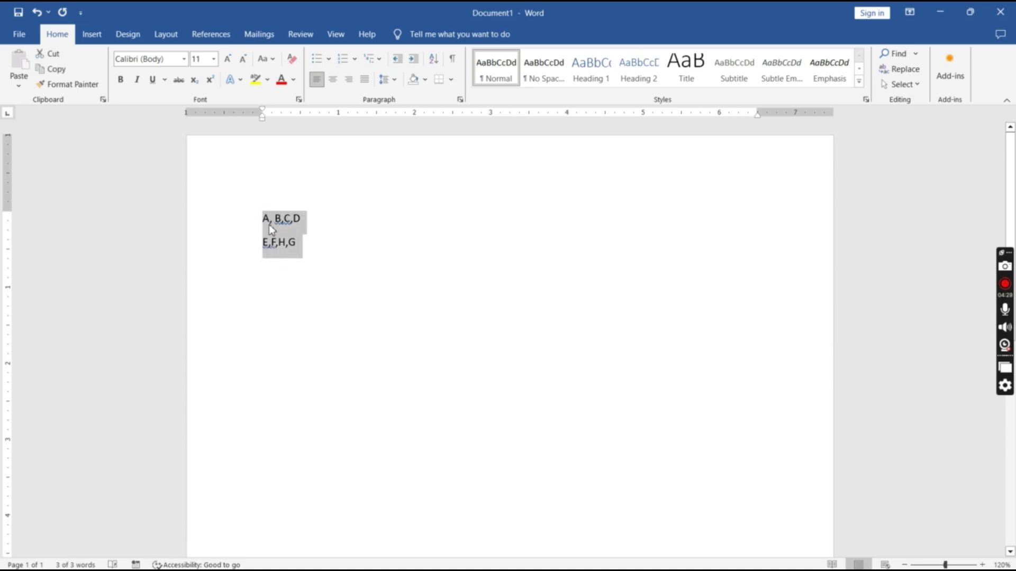
click(92, 34)
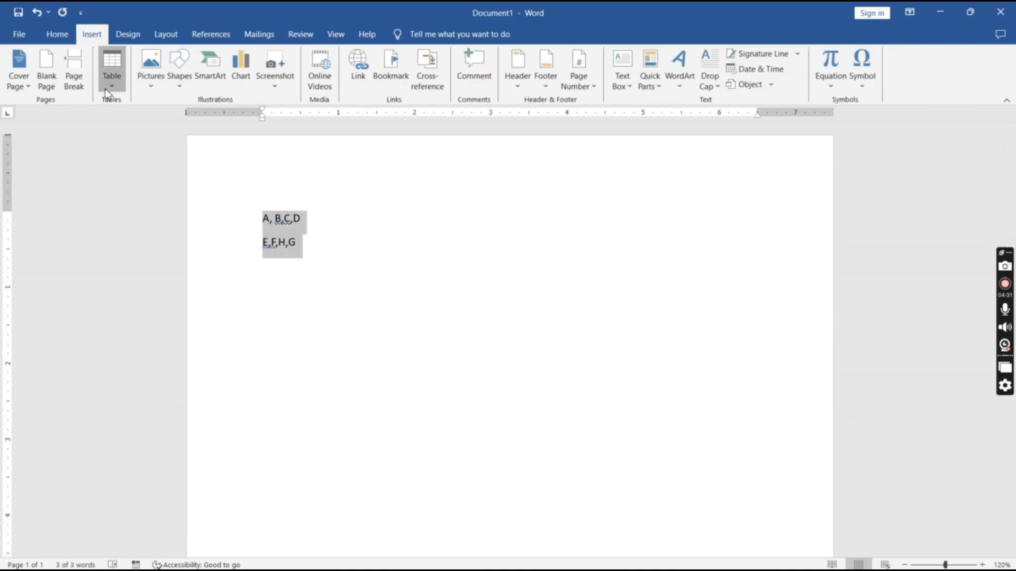
click(106, 94)
click(193, 250)
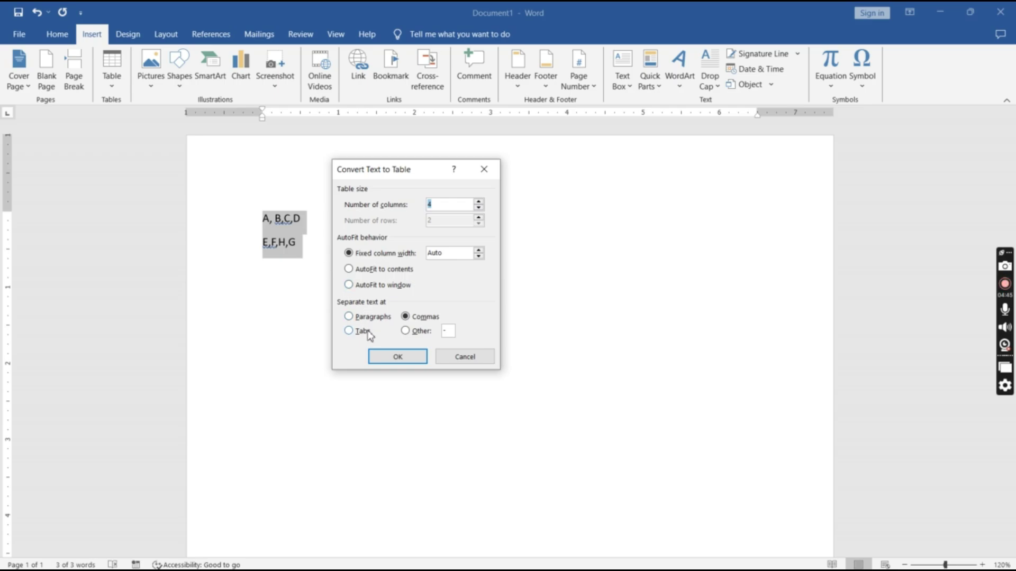
click(397, 356)
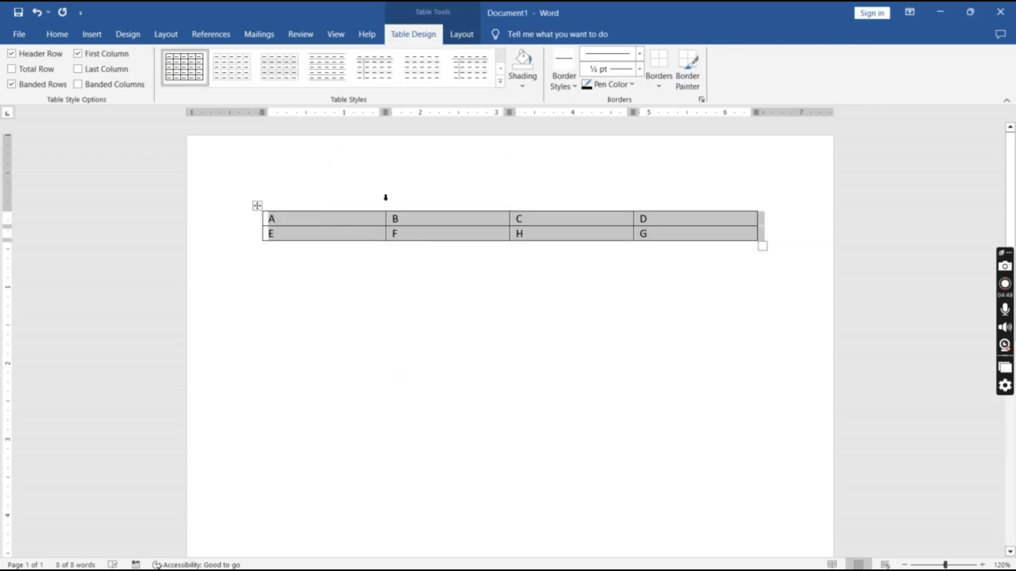
click(639, 276)
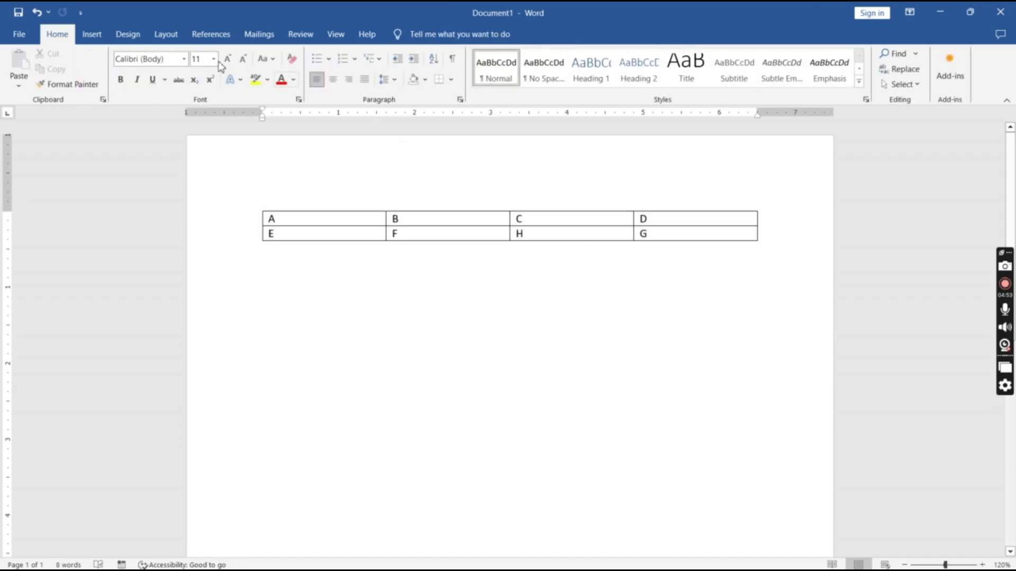
click(116, 34)
click(103, 42)
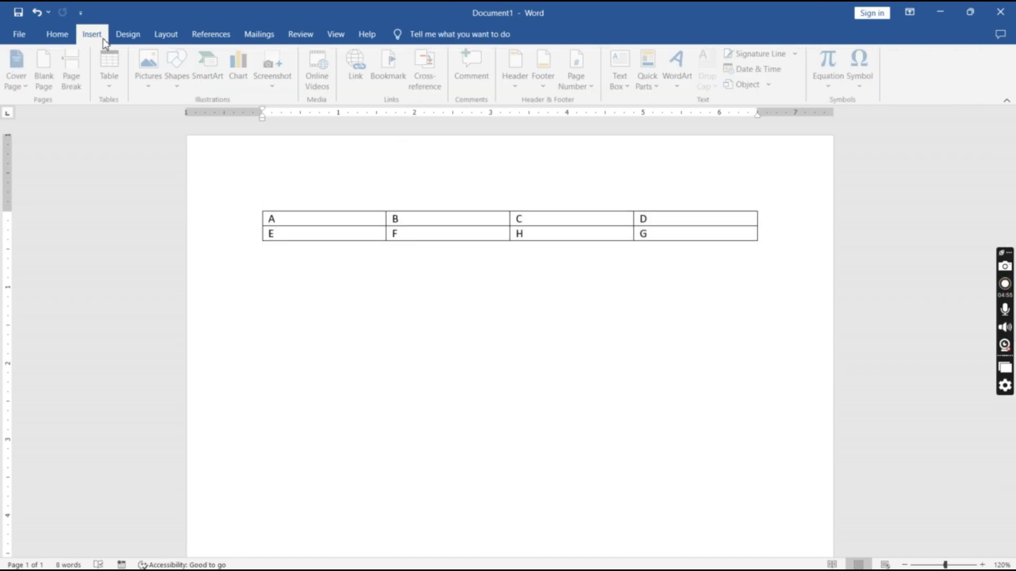
click(111, 69)
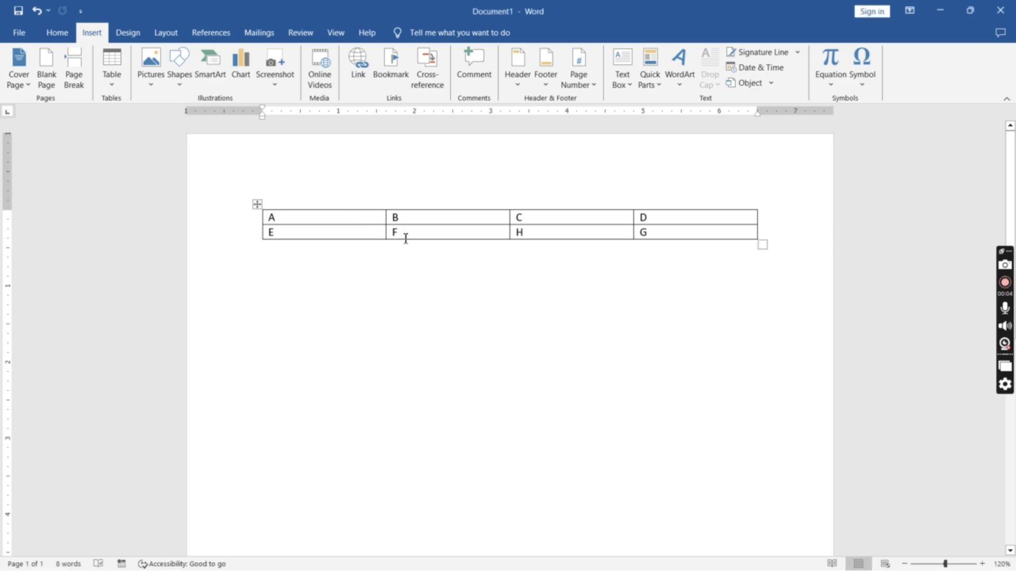
- Select the whole two-row table and choose red as its border color in the Borders and Shading settings
drag(587, 231, 354, 211)
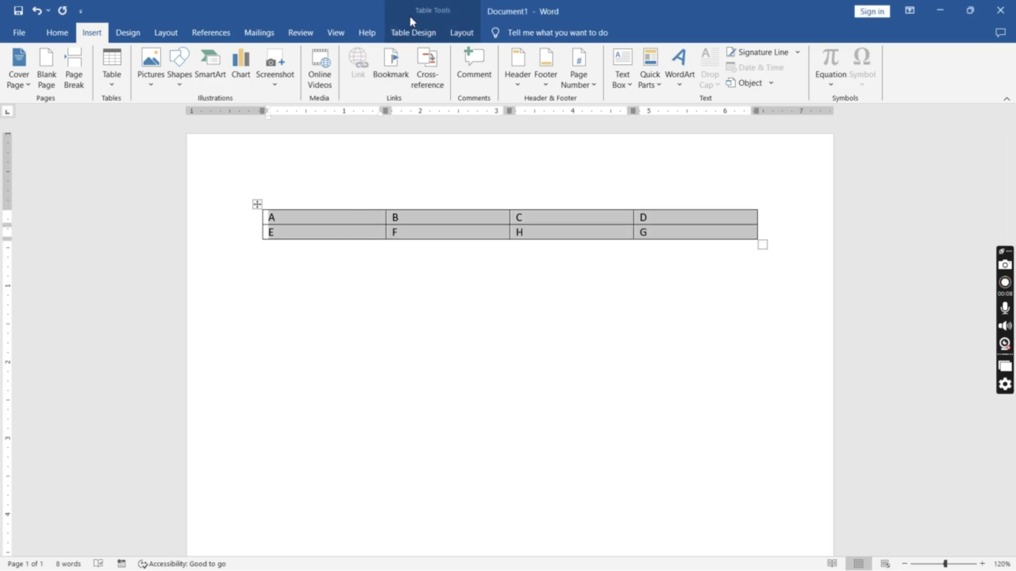
click(413, 33)
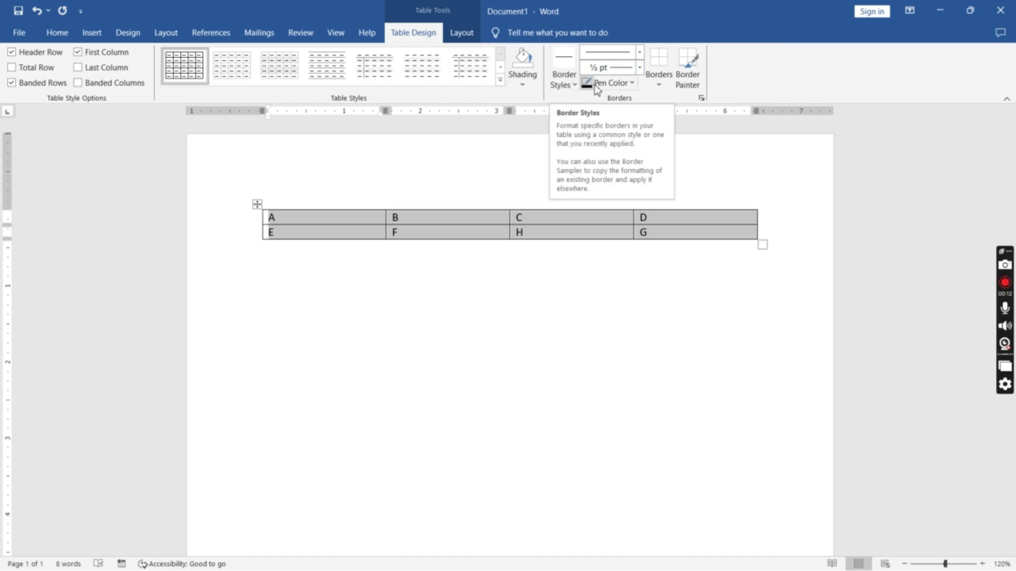
click(660, 84)
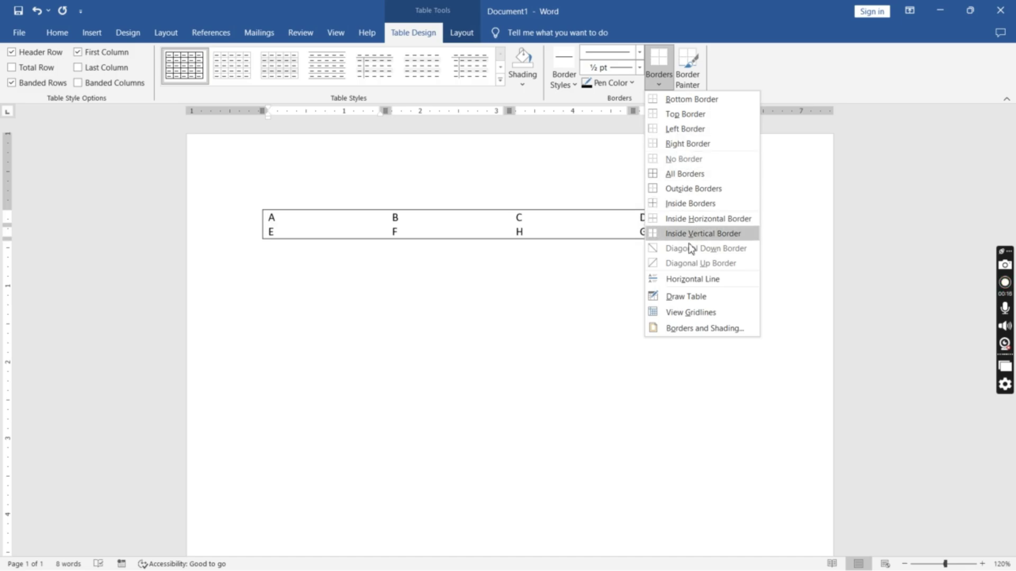
click(704, 329)
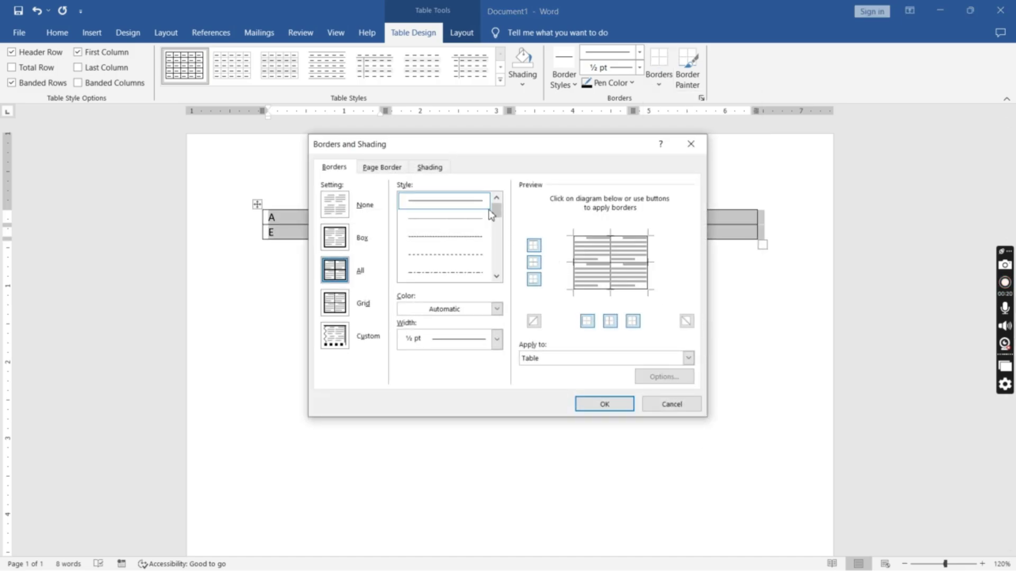
click(497, 310)
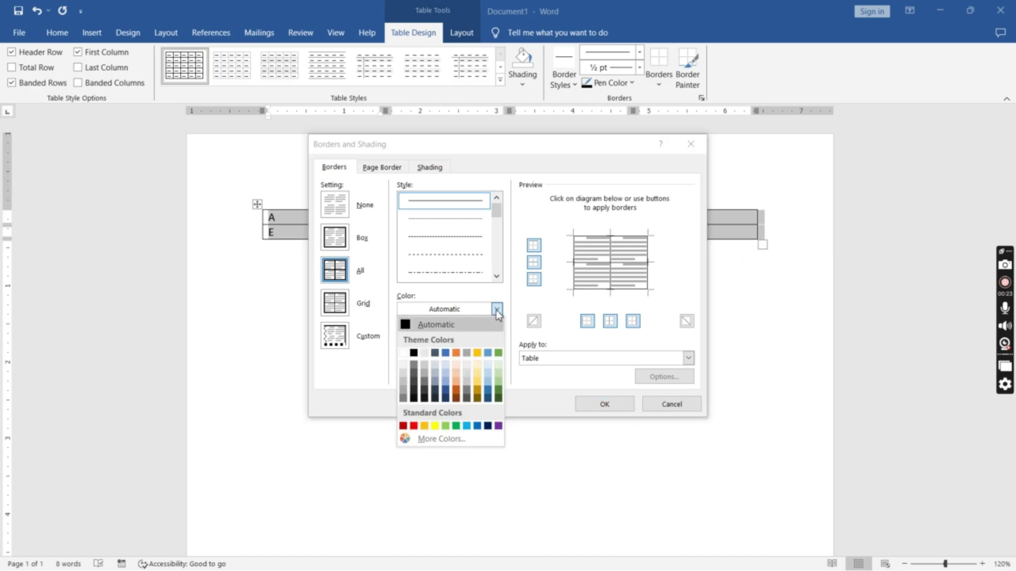
click(414, 426)
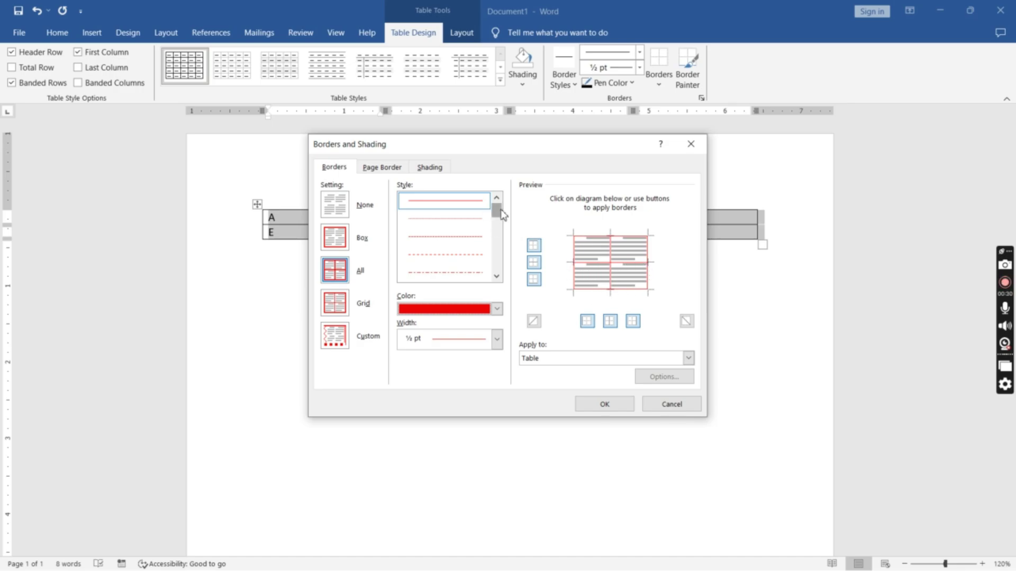
- Give all the table's borders a dash-dot-dot line style with a 1 ½ pt width and apply the border settings
scroll(491, 221, down, 2)
click(469, 258)
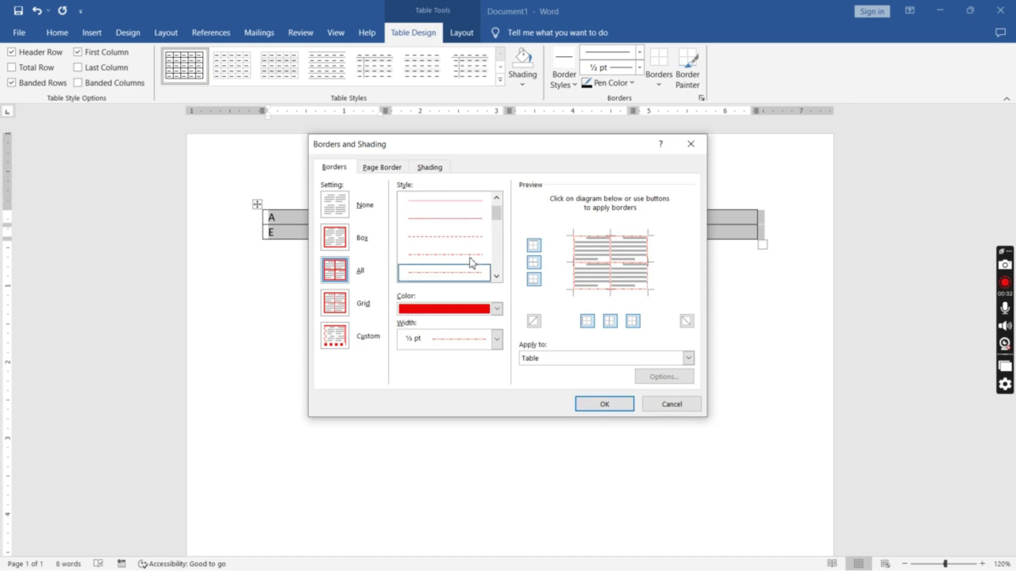
click(496, 339)
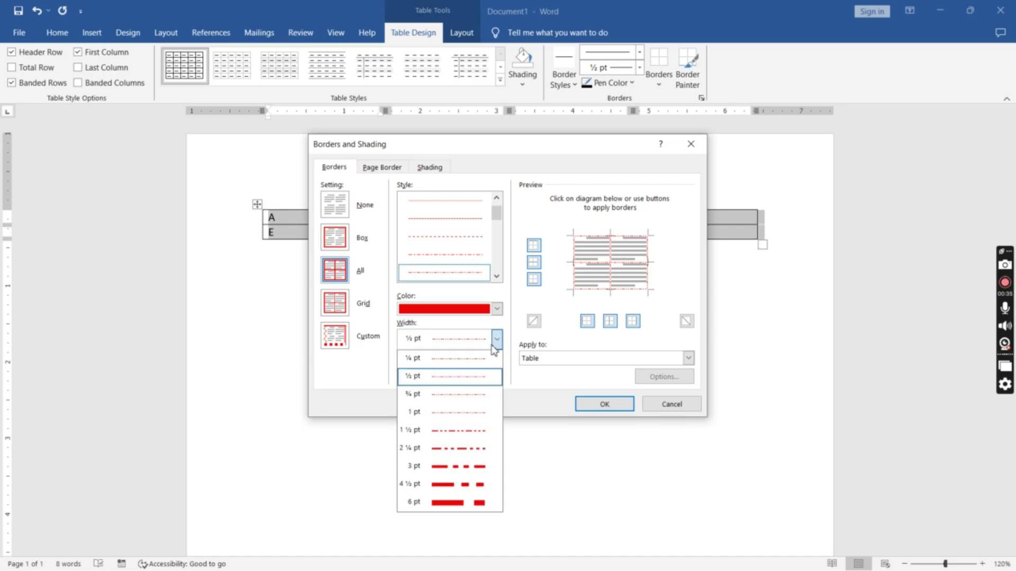
click(474, 416)
click(497, 338)
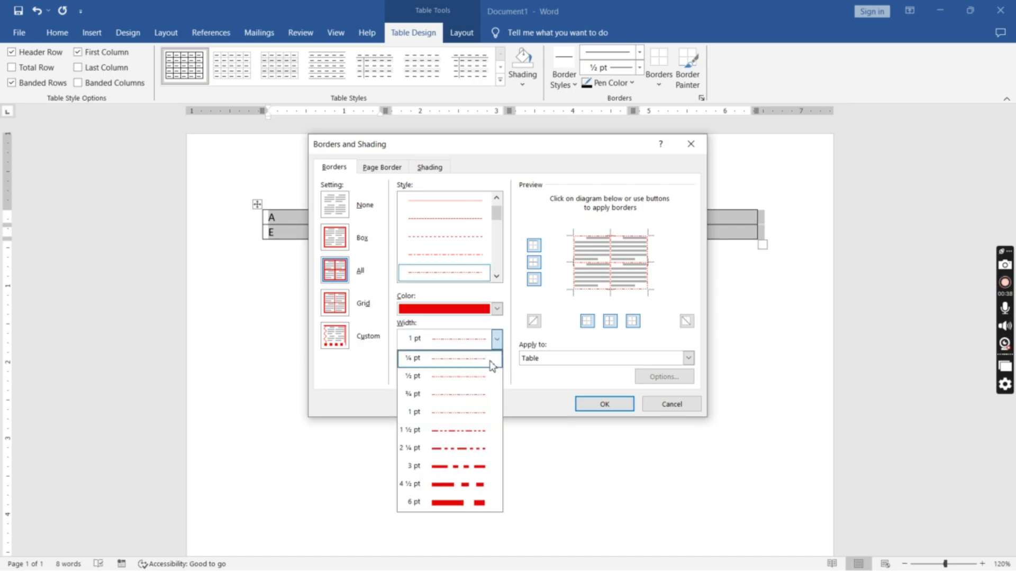
click(453, 432)
click(603, 404)
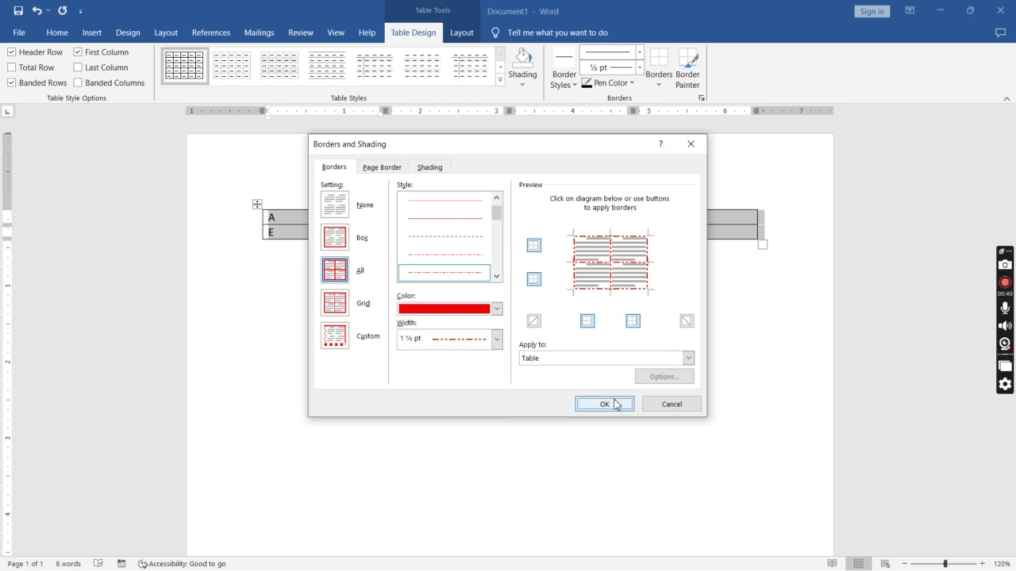
click(585, 311)
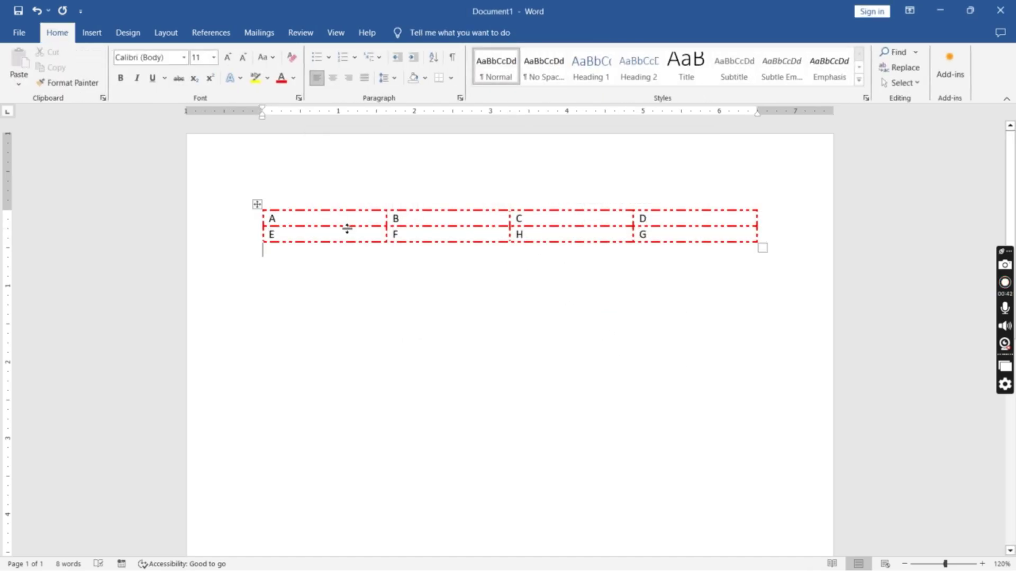
drag(359, 223, 693, 265)
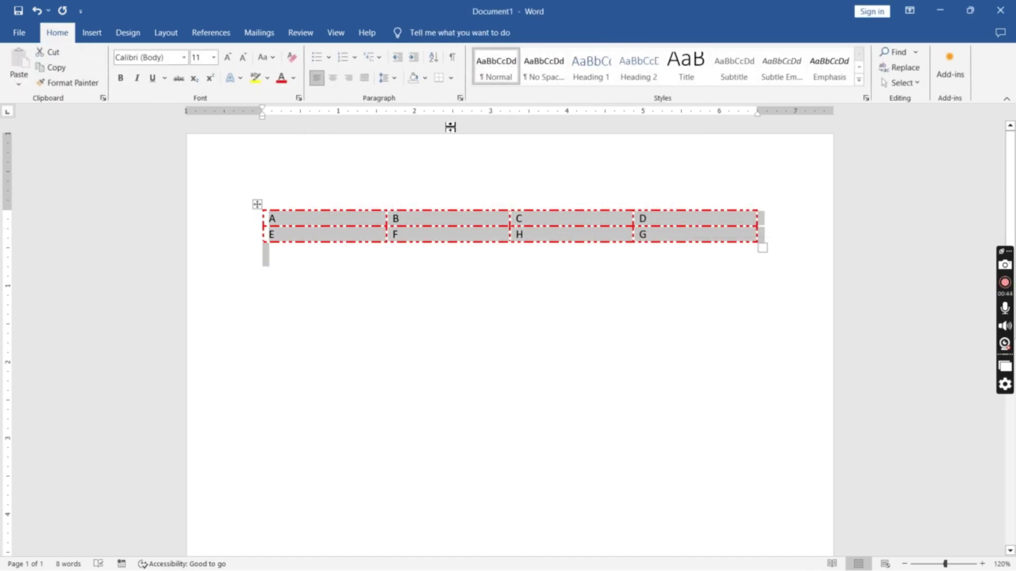
click(91, 32)
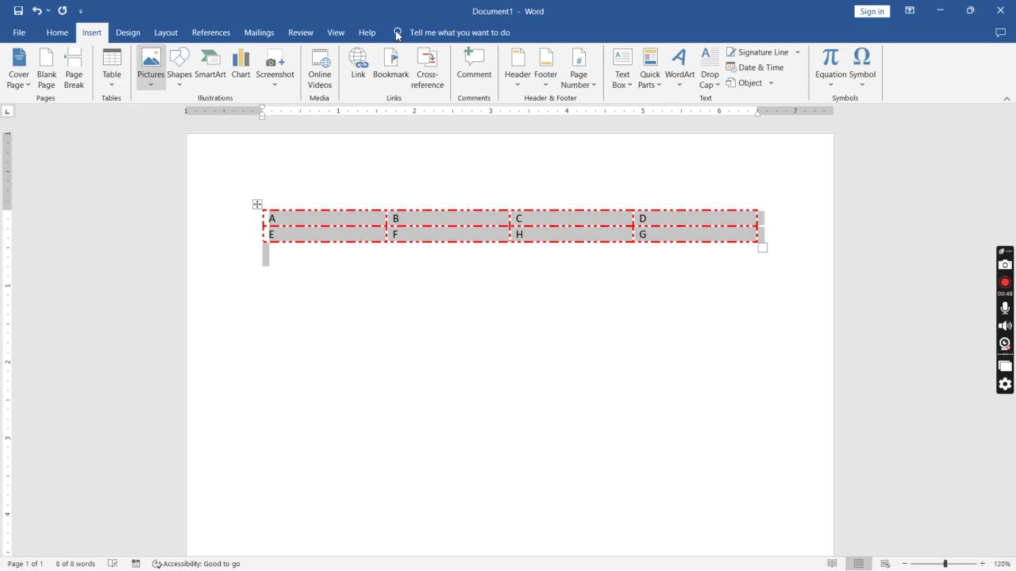
click(635, 257)
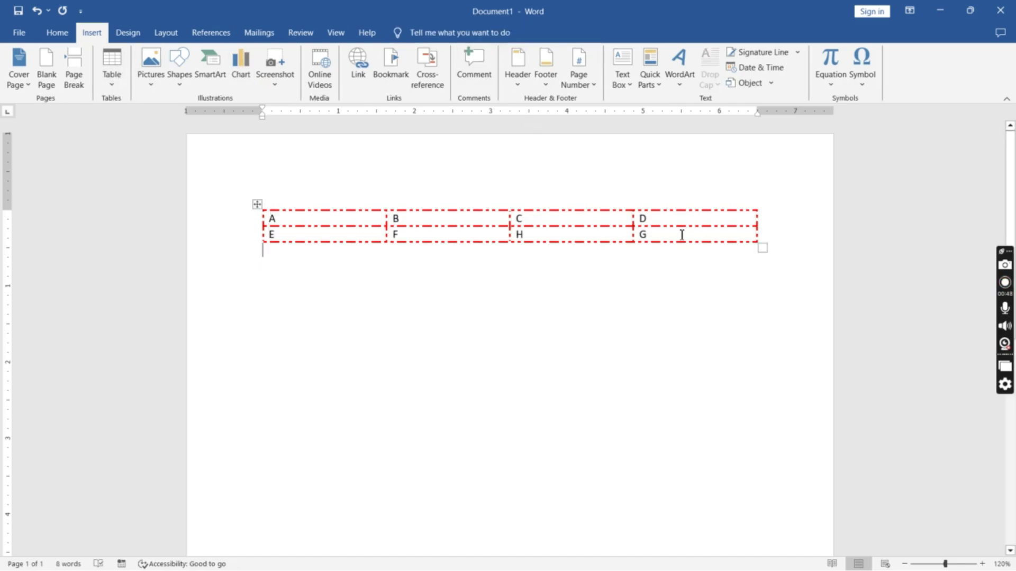
- Select the whole table and apply the black table style from the fifth row of the Grid Tables gallery
mouse_move(682, 235)
mouse_down()
mouse_move(384, 220)
mouse_move(670, 229)
mouse_up()
click(385, 221)
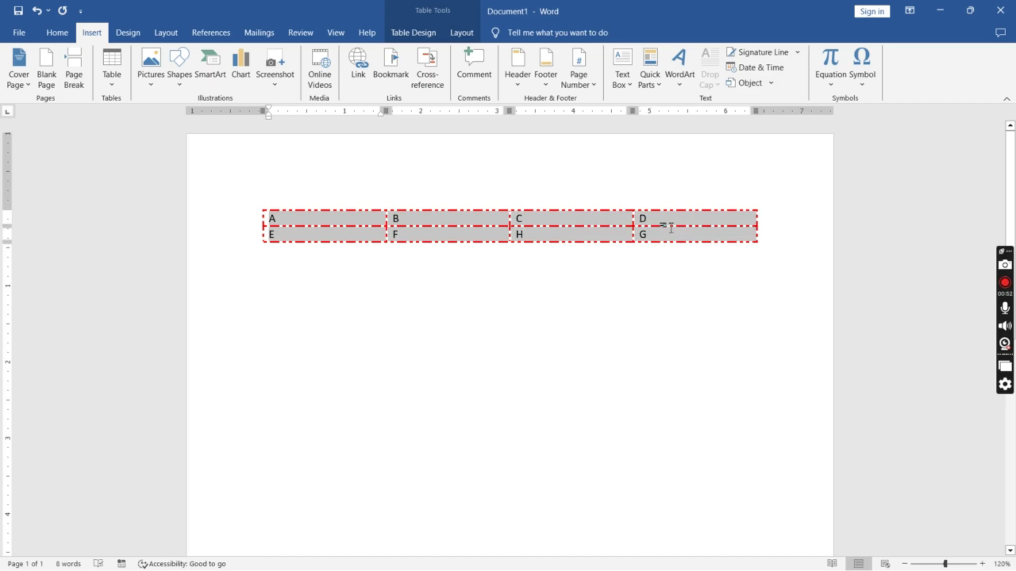
click(428, 29)
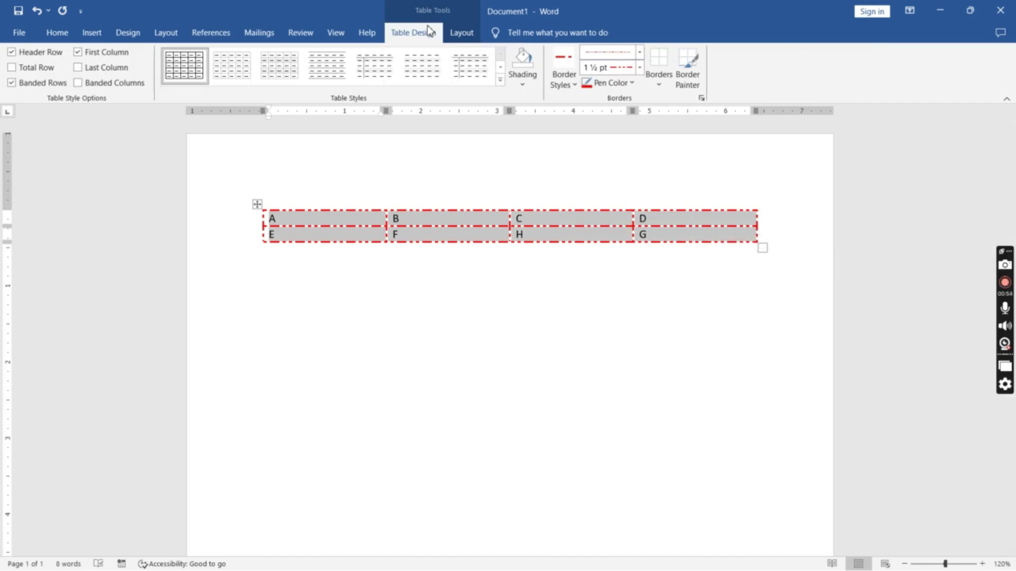
click(500, 80)
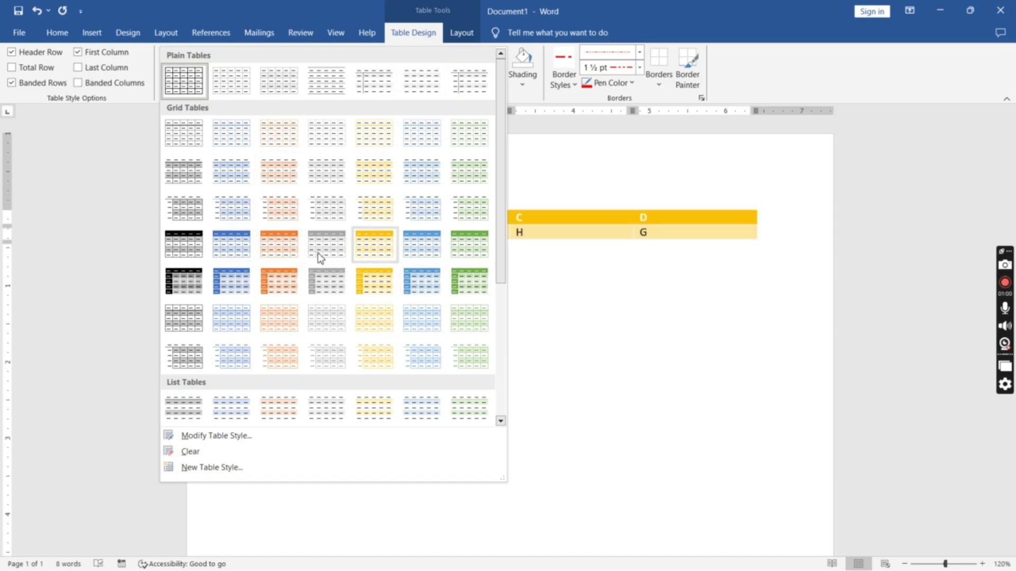
click(195, 275)
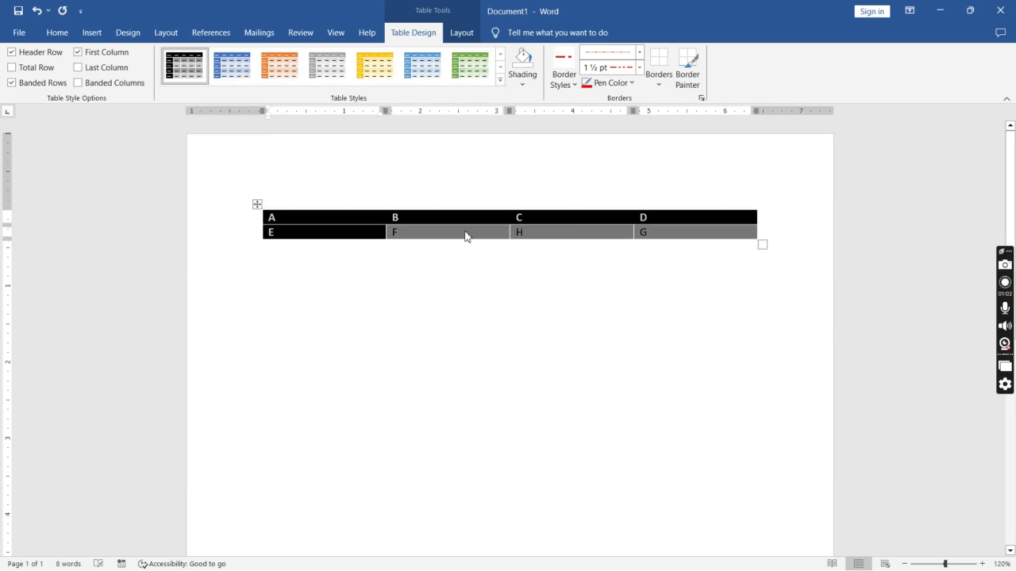
- Undo the black table style, restoring the red dash-dot-dot bordered formatting
click(681, 237)
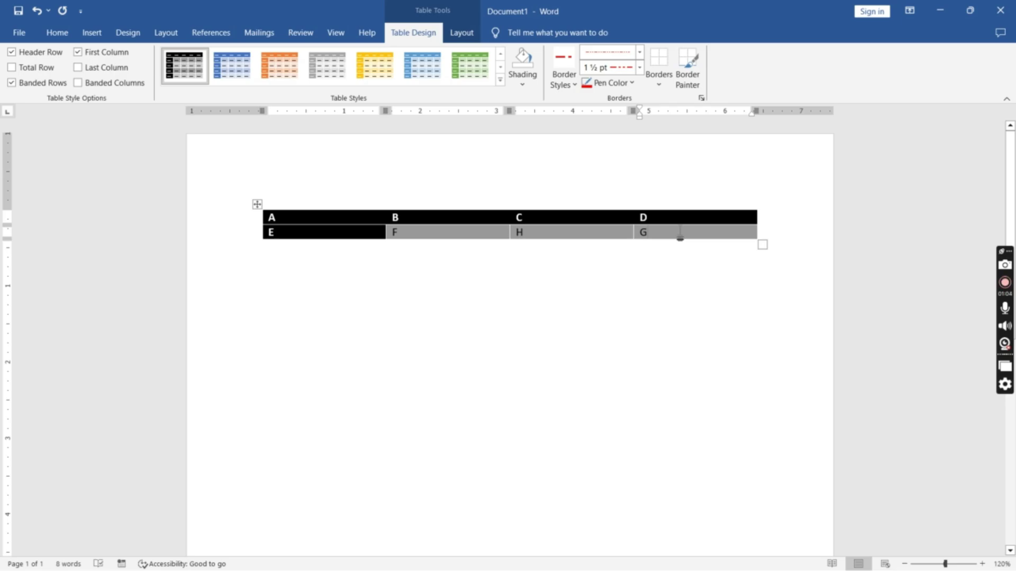
drag(680, 232, 370, 227)
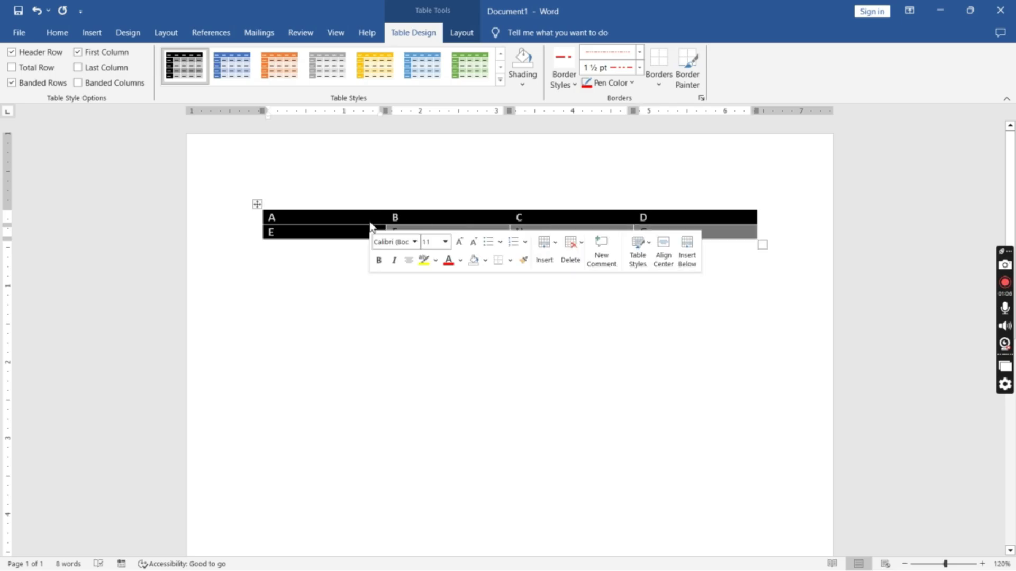
key(ctrl+z)
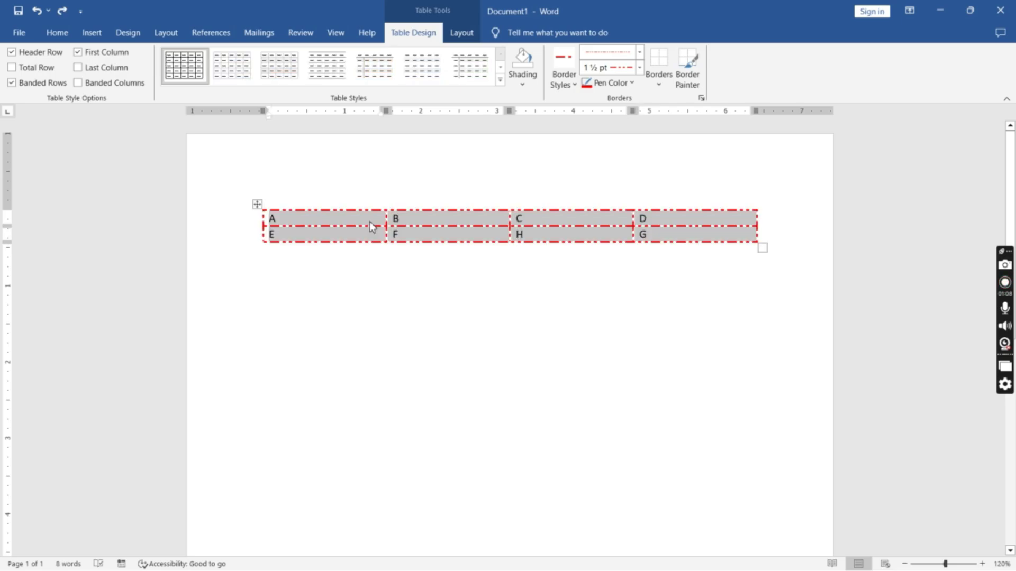
- Shade all cells of the table with the orange standard color and deselect the table
click(532, 79)
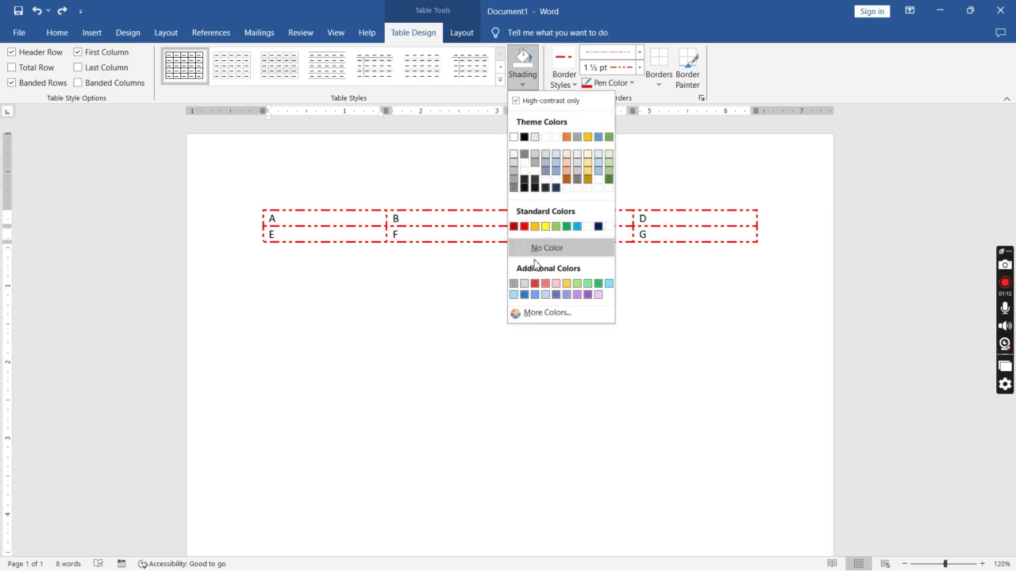
click(535, 226)
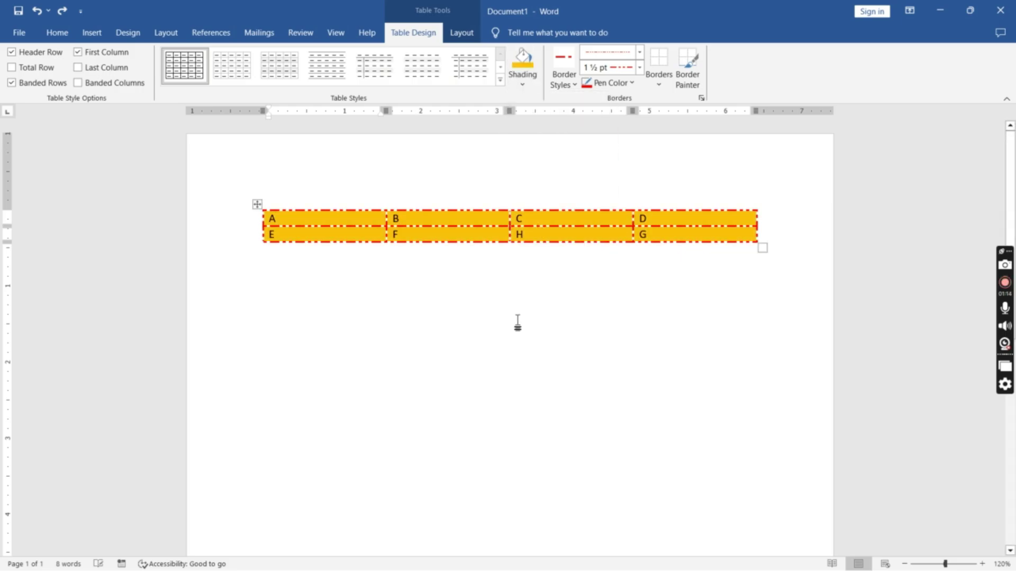
click(519, 323)
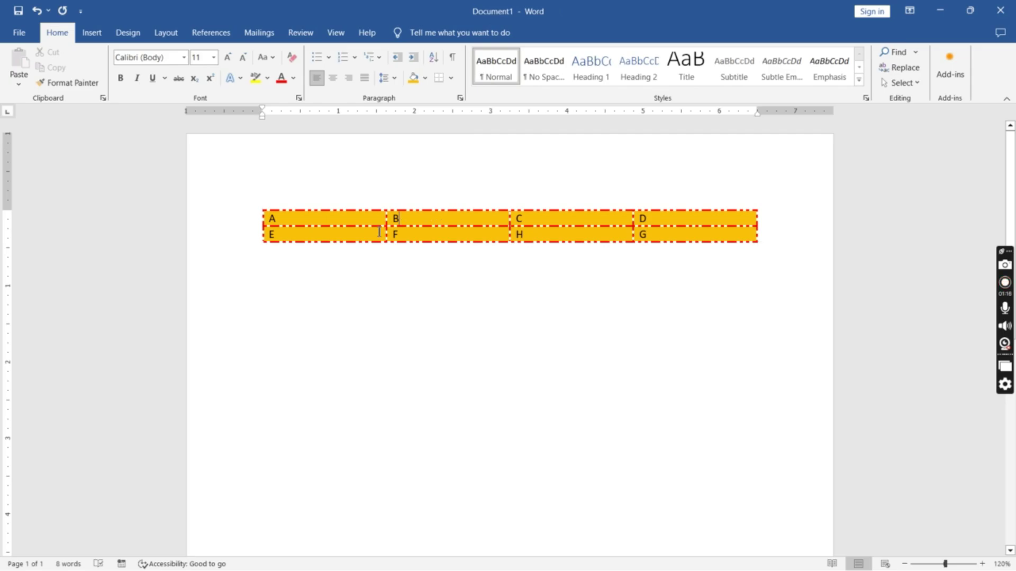
- Select the first two columns, with cells A, B, E and F, and shade them with the dark blue standard color
drag(439, 225, 336, 245)
click(415, 229)
drag(418, 222, 333, 236)
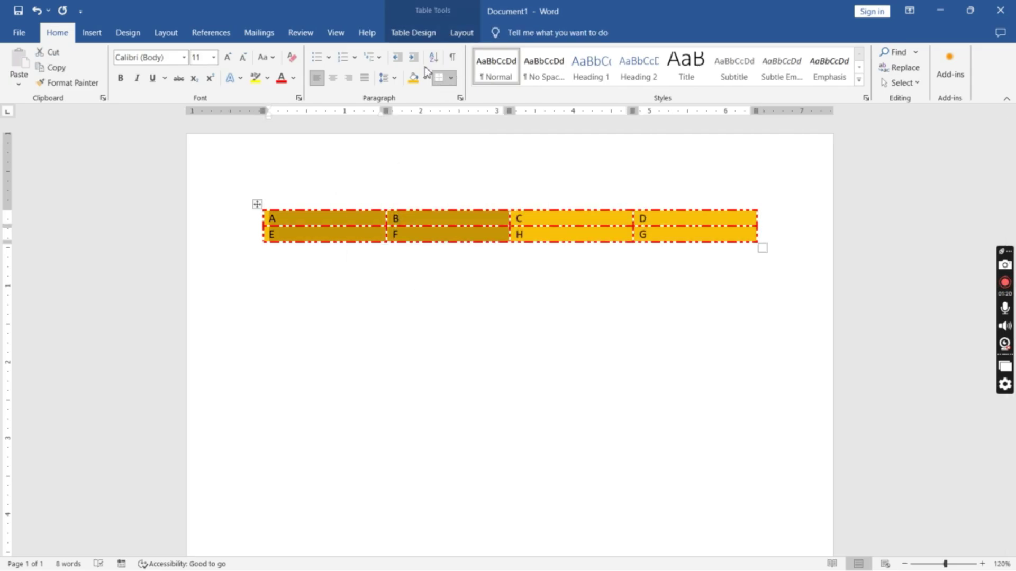
click(422, 32)
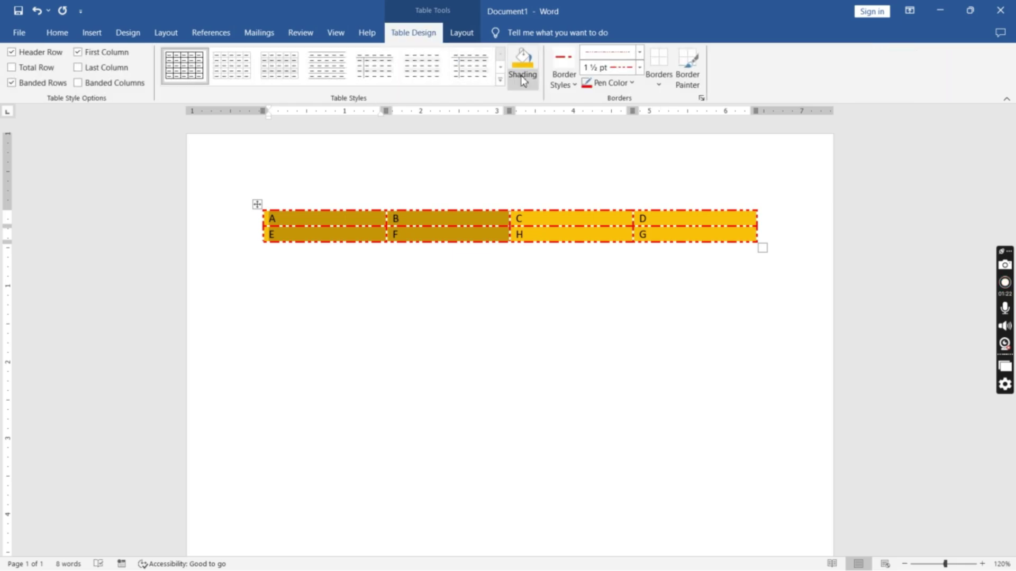
click(522, 79)
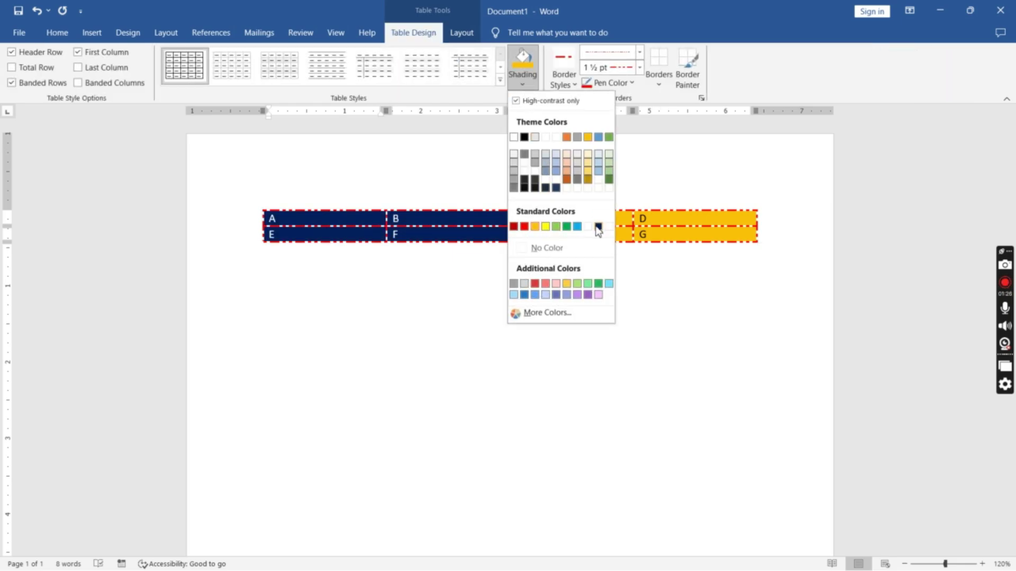
click(598, 227)
click(542, 303)
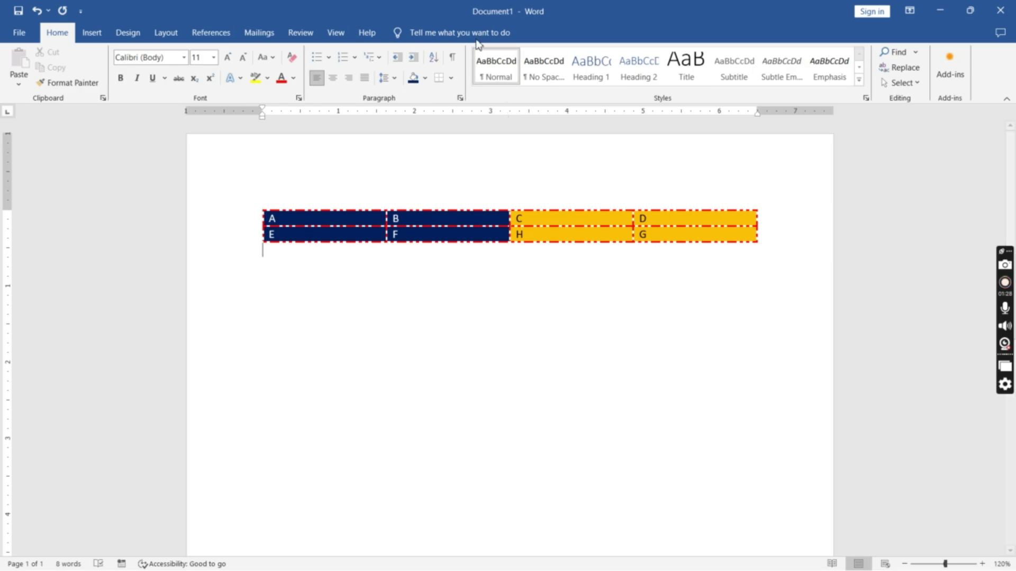
- Select the whole table and briefly switch the Border Painter on and off again
drag(672, 222, 379, 233)
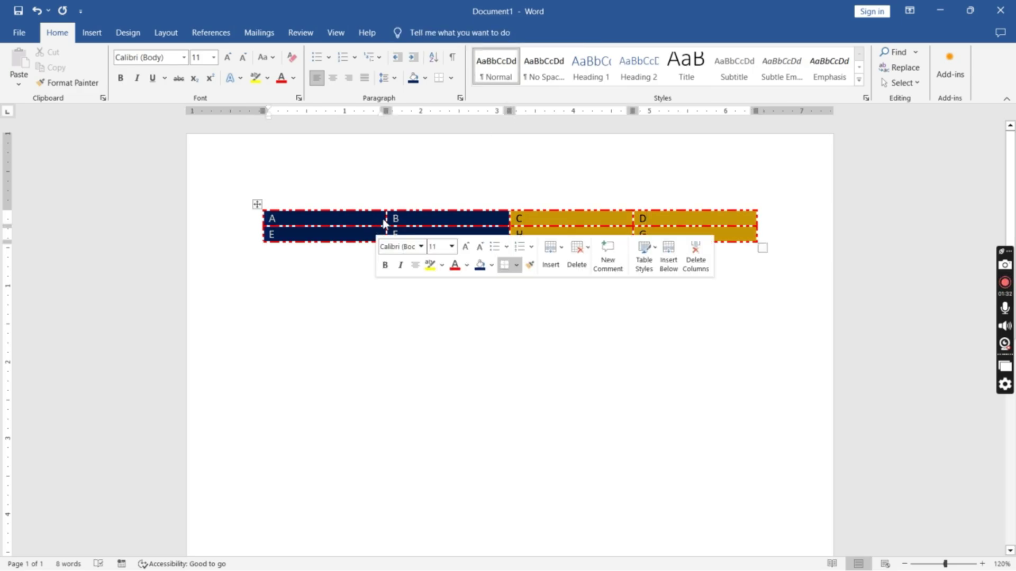
click(423, 33)
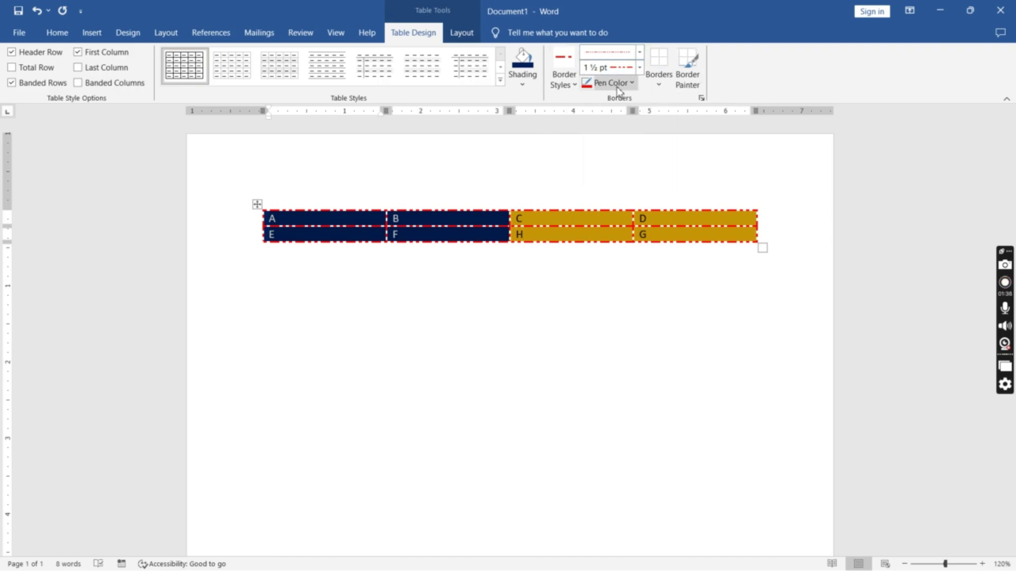
click(688, 84)
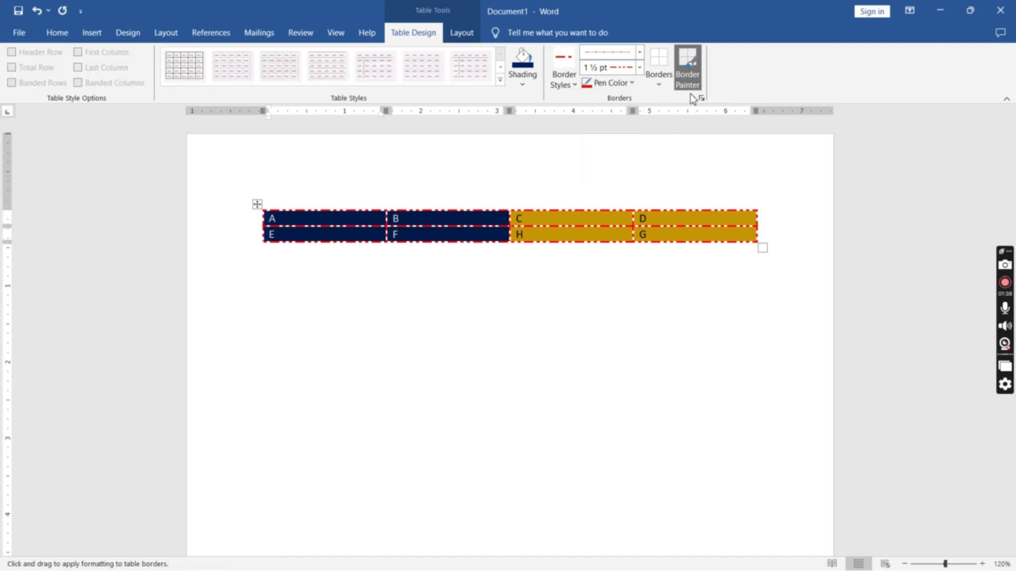
click(459, 34)
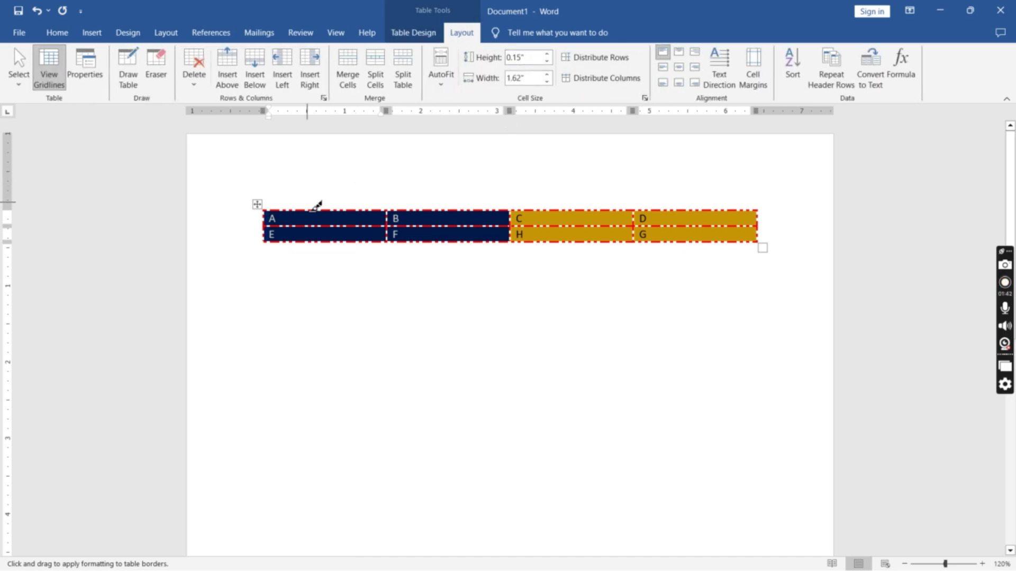
click(430, 34)
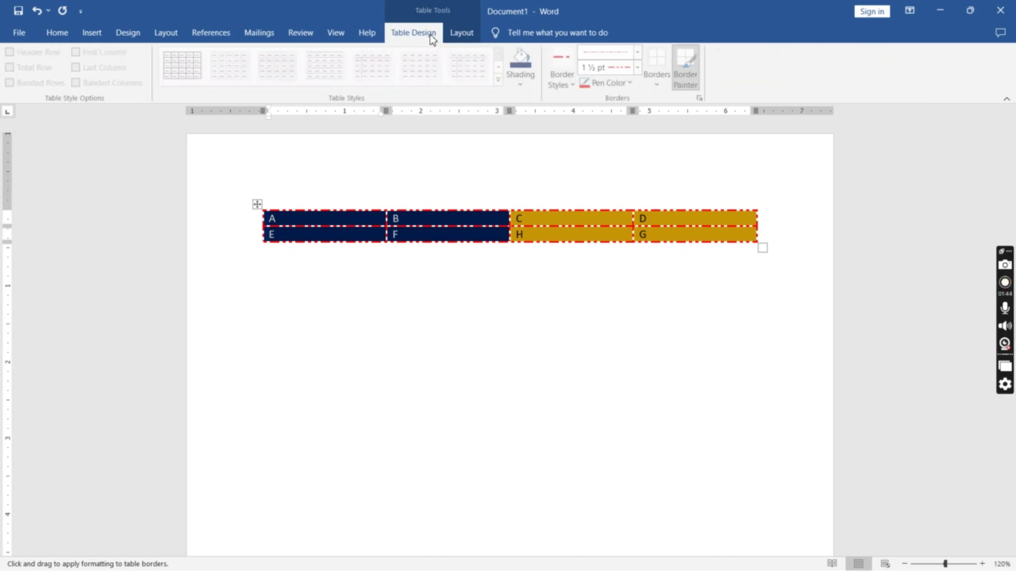
click(464, 36)
click(423, 34)
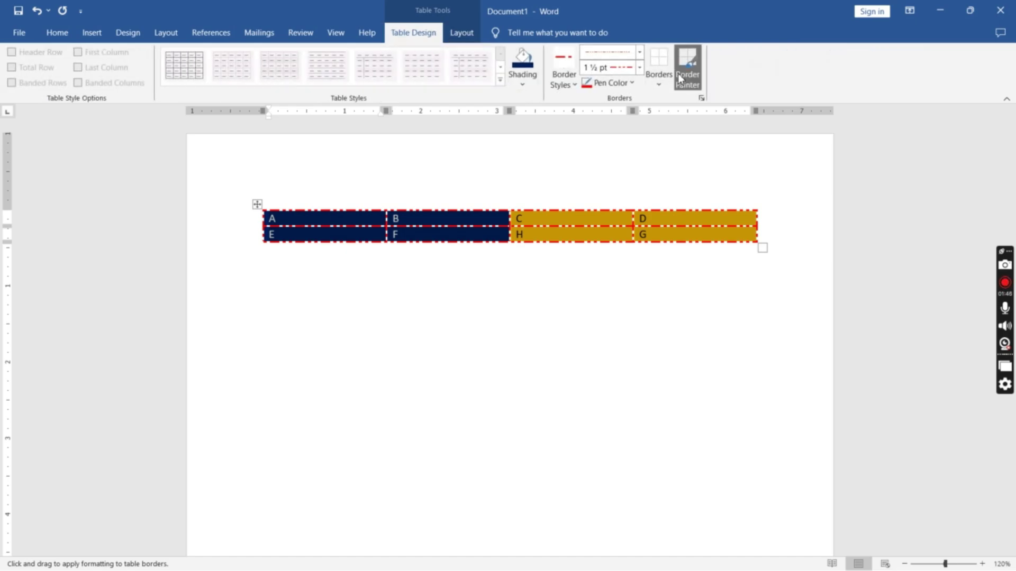
click(684, 77)
- Center the text of all cells horizontally and vertically, and enlarge the table to rows about 1.27" high and columns about 1.67" wide
click(462, 33)
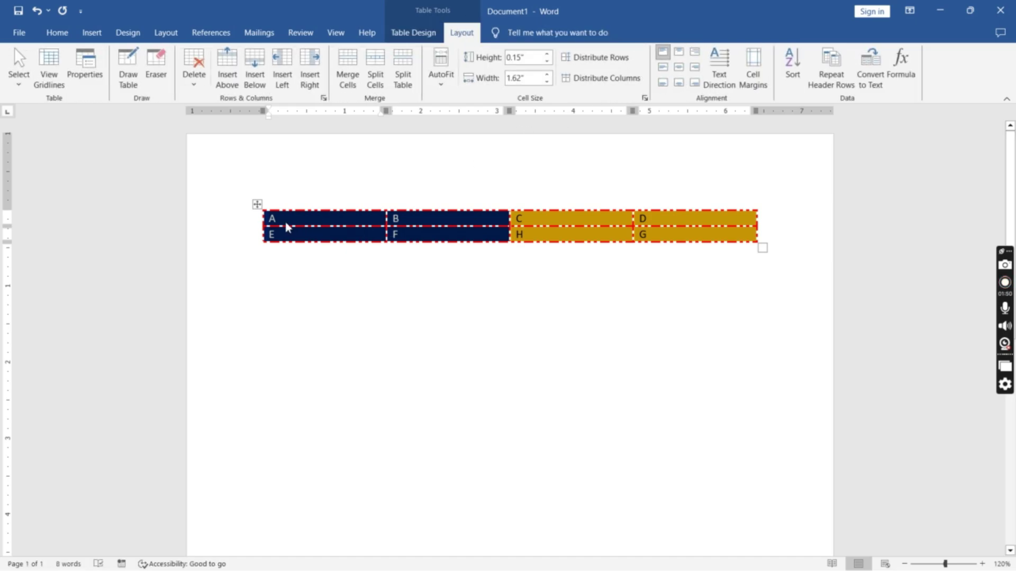
click(678, 53)
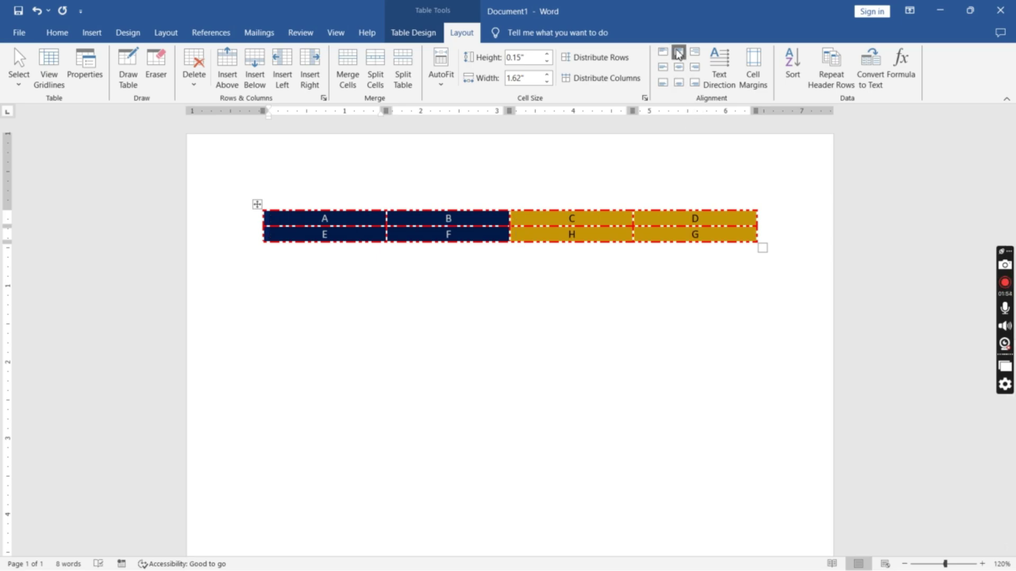
click(679, 68)
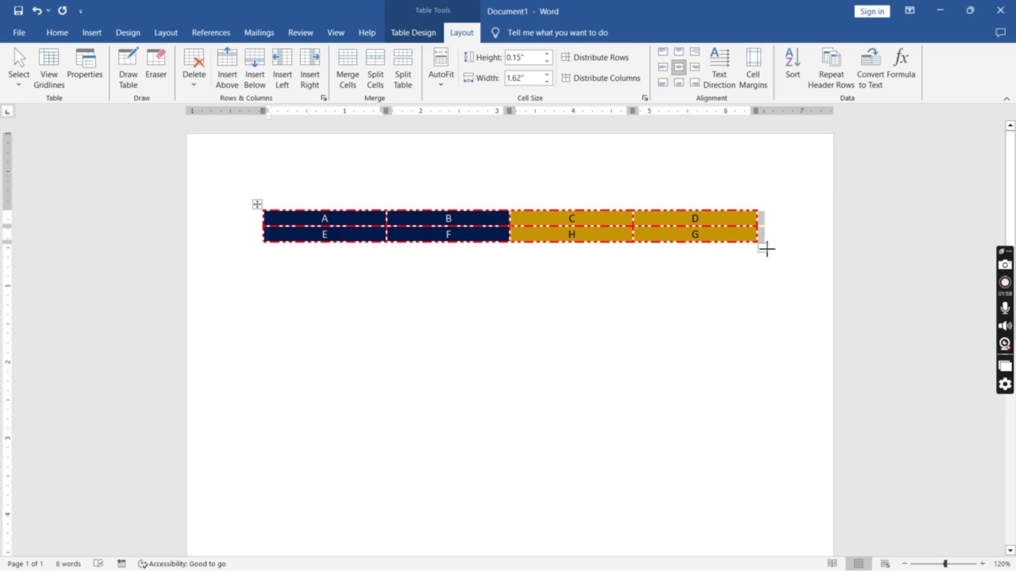
drag(762, 248, 776, 432)
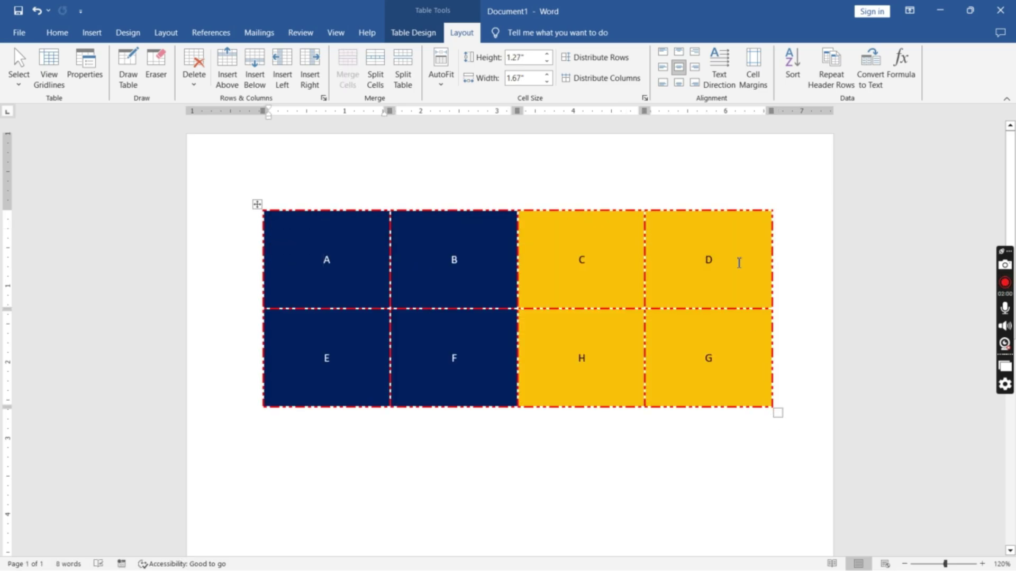
- Align the text of cell A alone to the top center
click(679, 53)
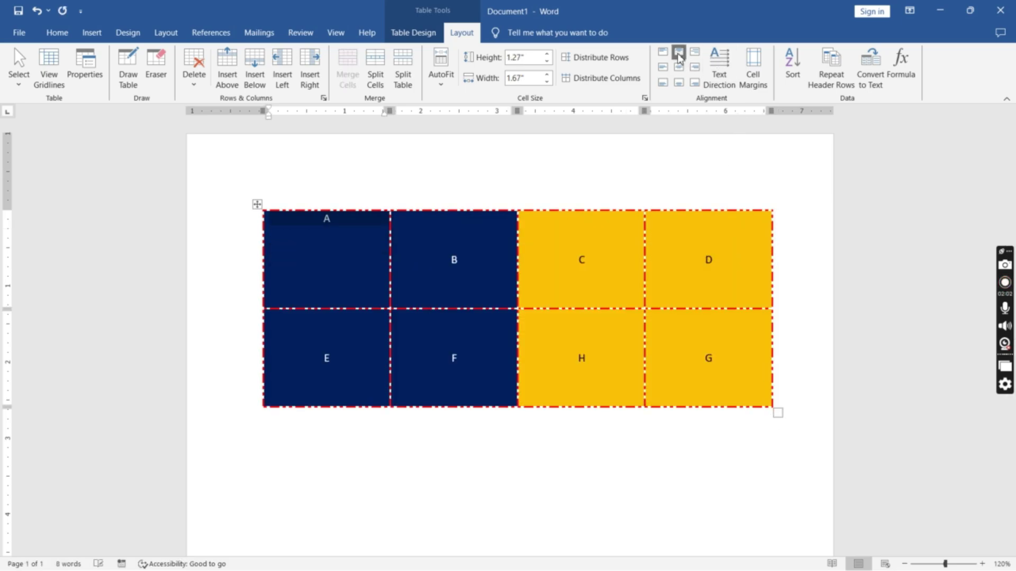
click(662, 371)
key(ctrl+v)
key(ctrl+z)
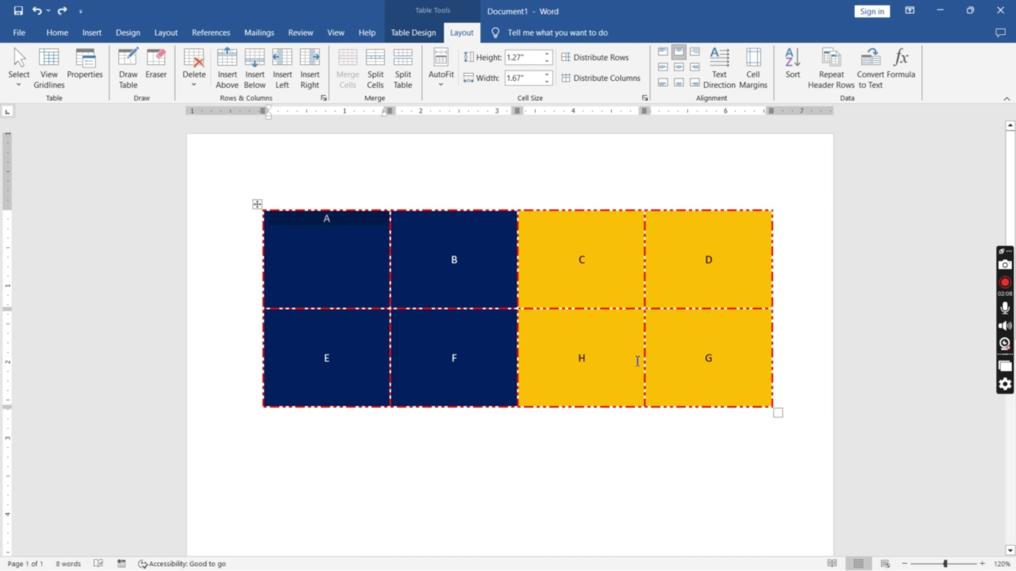
- Select all the table's cells and cycle their text alignment through top center, bottom center and middle center, ending at center right
click(749, 340)
drag(678, 348, 390, 291)
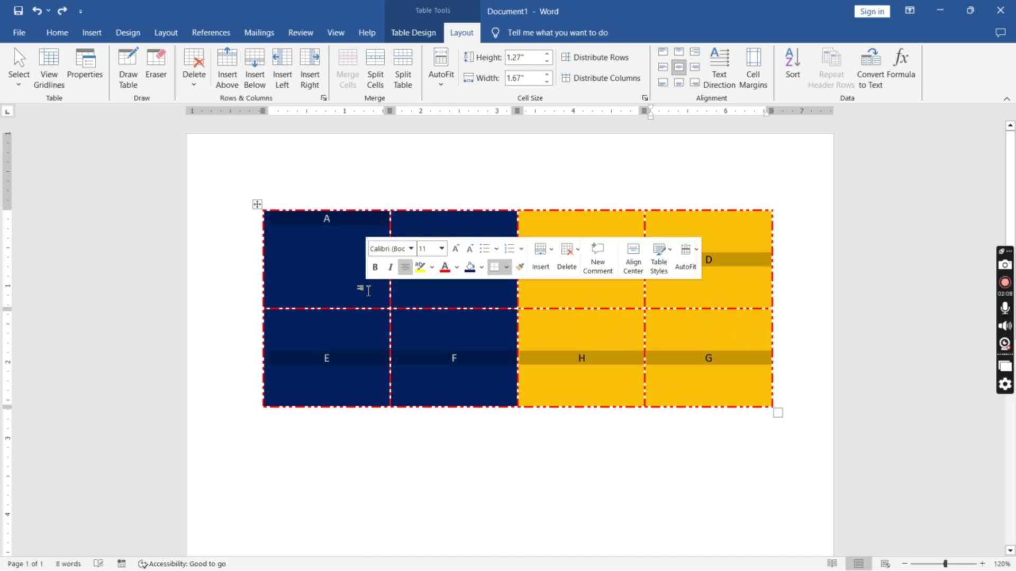
click(367, 287)
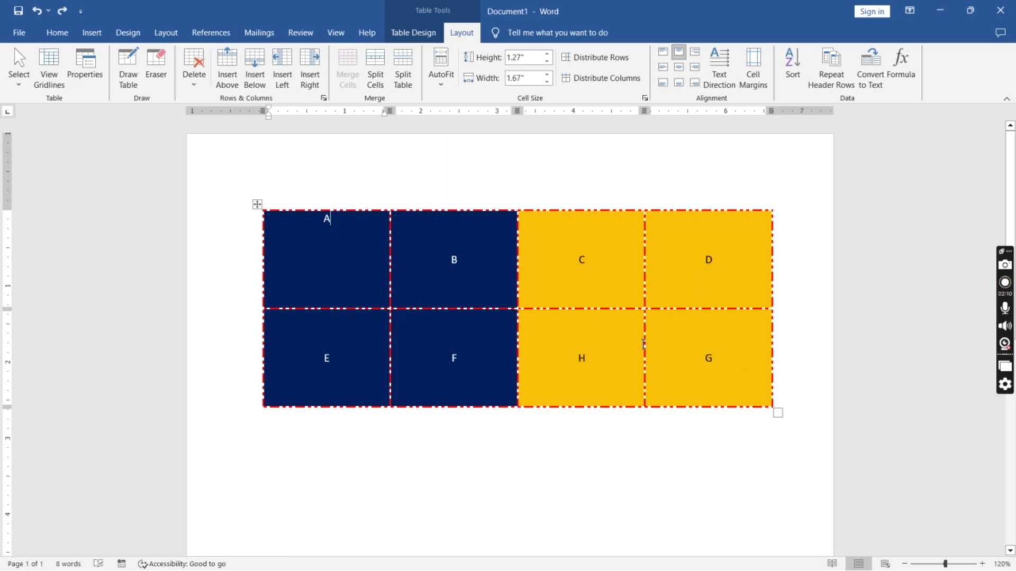
drag(643, 345, 376, 279)
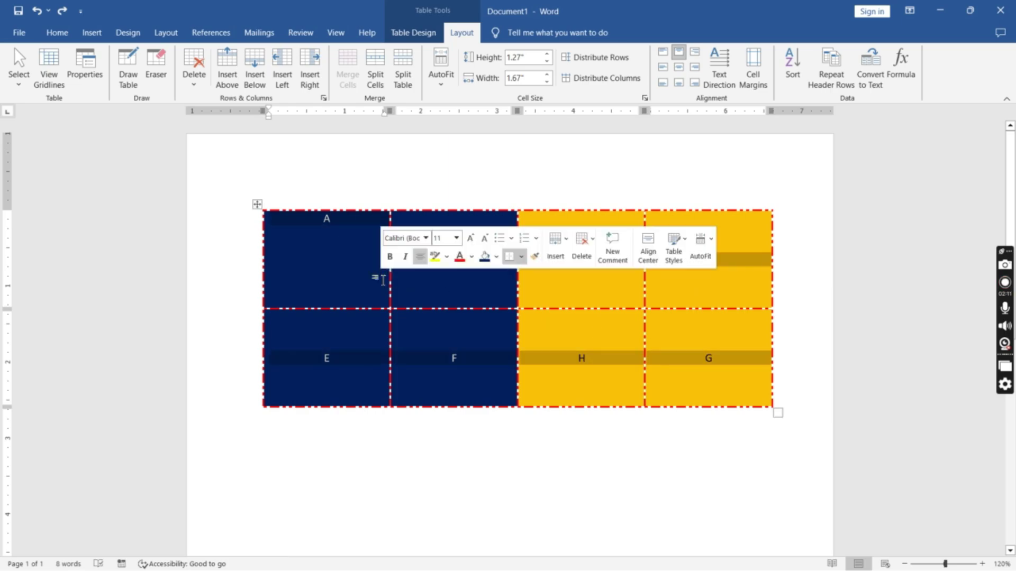
click(681, 55)
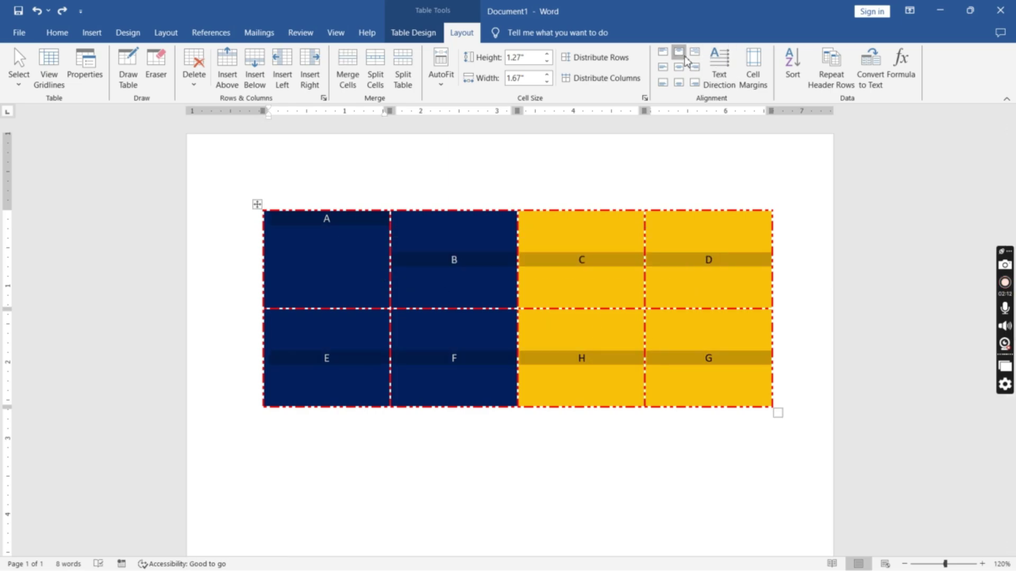
click(678, 83)
click(679, 67)
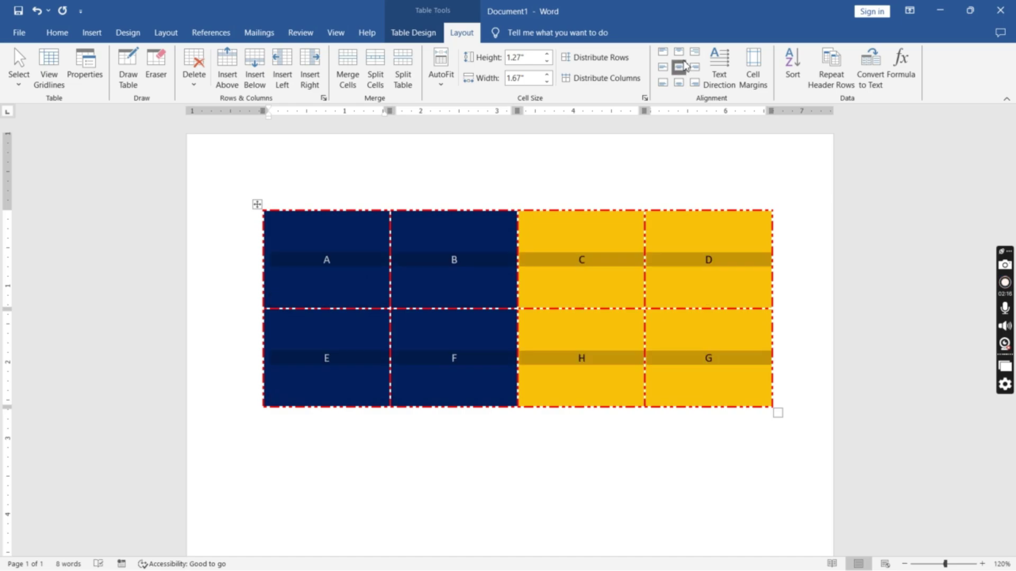
click(695, 67)
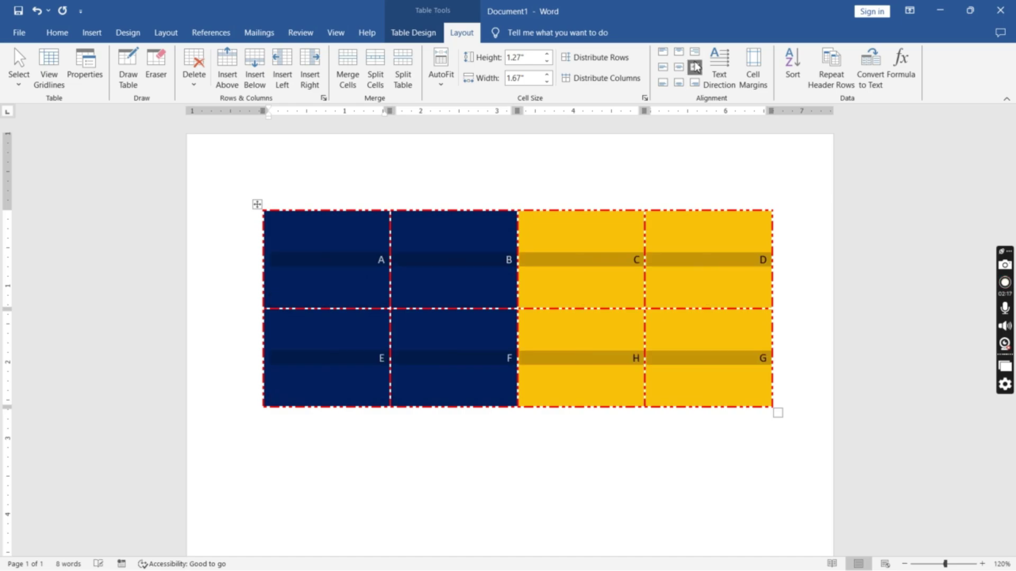
- Cycle the alignment of all the table's cells through center left, top right, bottom right and bottom left, ending at middle center
click(663, 68)
click(695, 52)
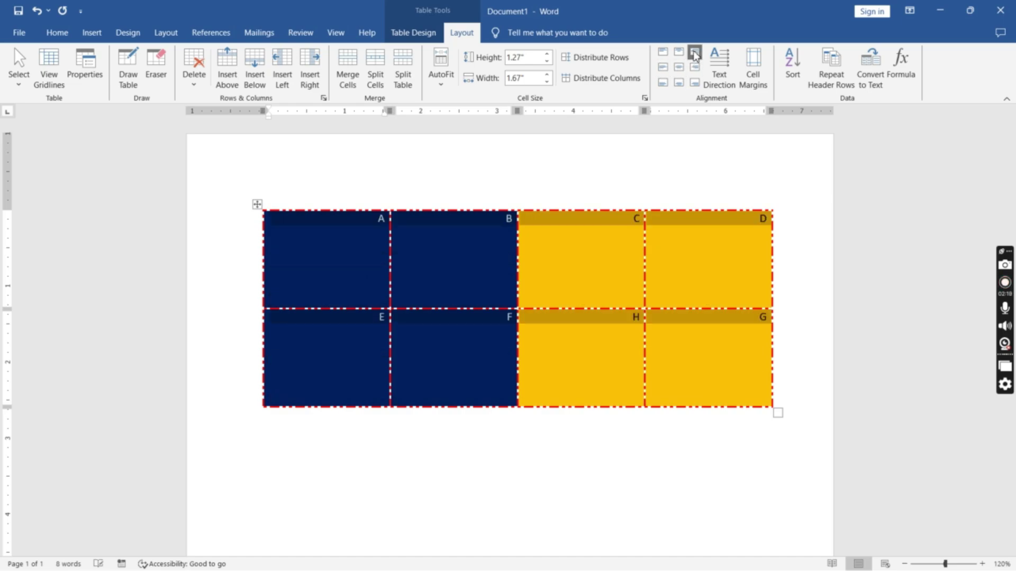
click(694, 83)
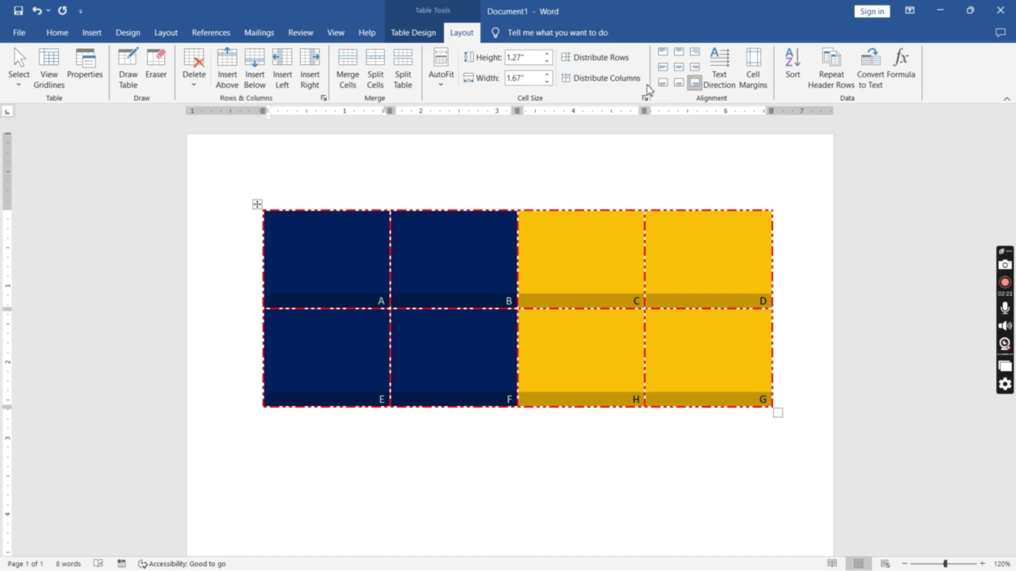
click(663, 83)
click(680, 69)
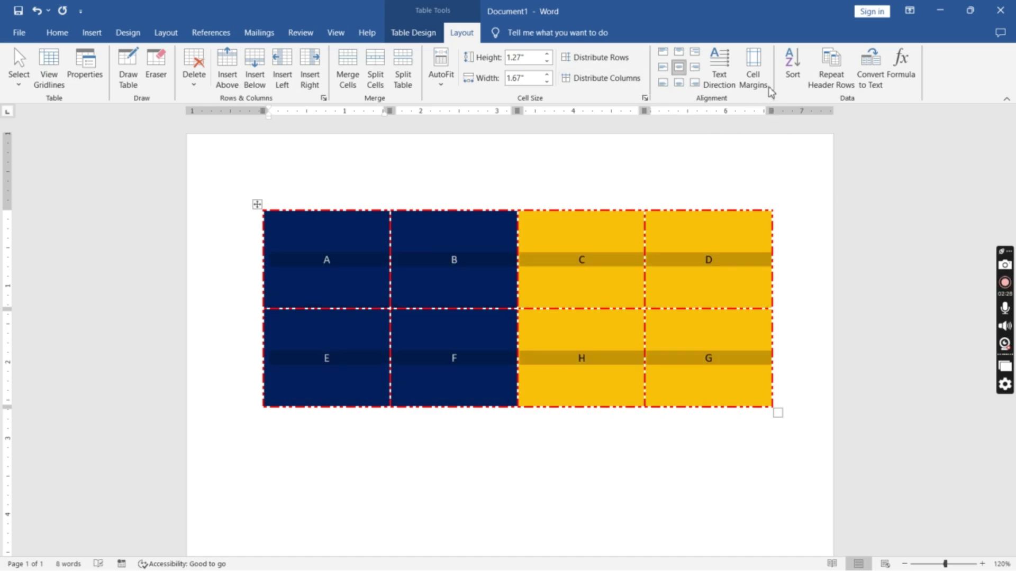
- Rotate the text direction of all the table's cells through both vertical orientations and back to horizontal
click(720, 94)
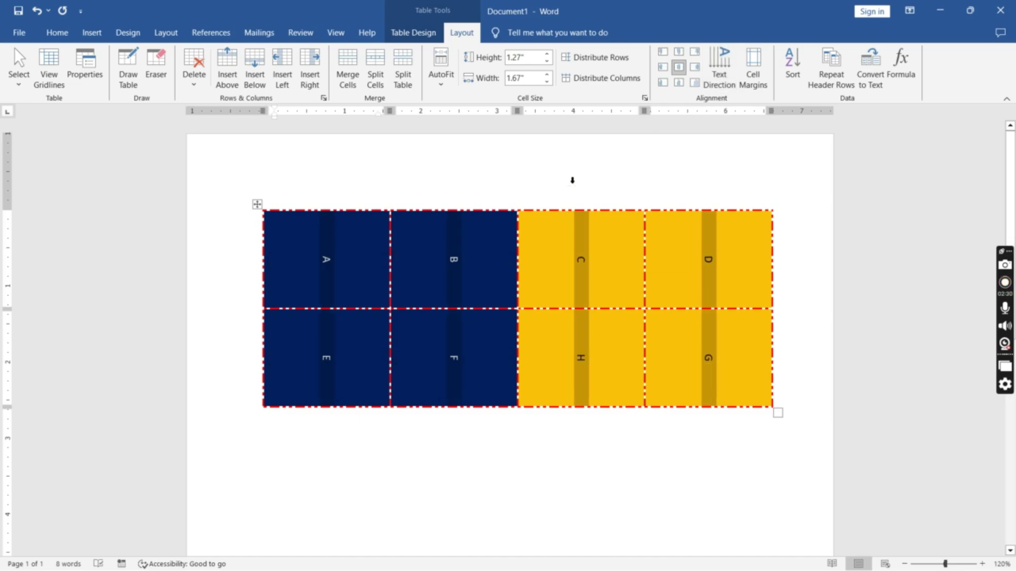
click(723, 84)
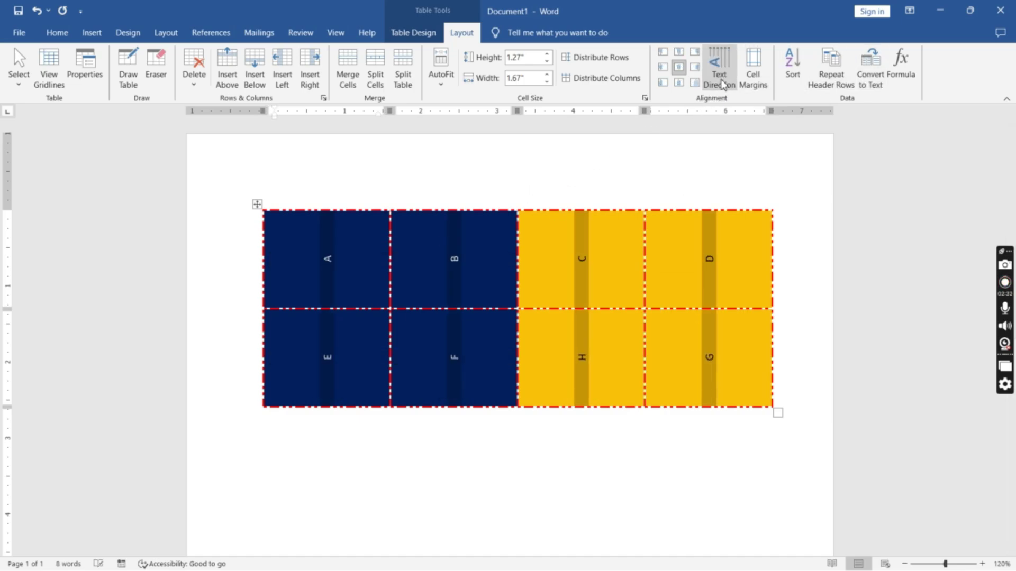
click(722, 85)
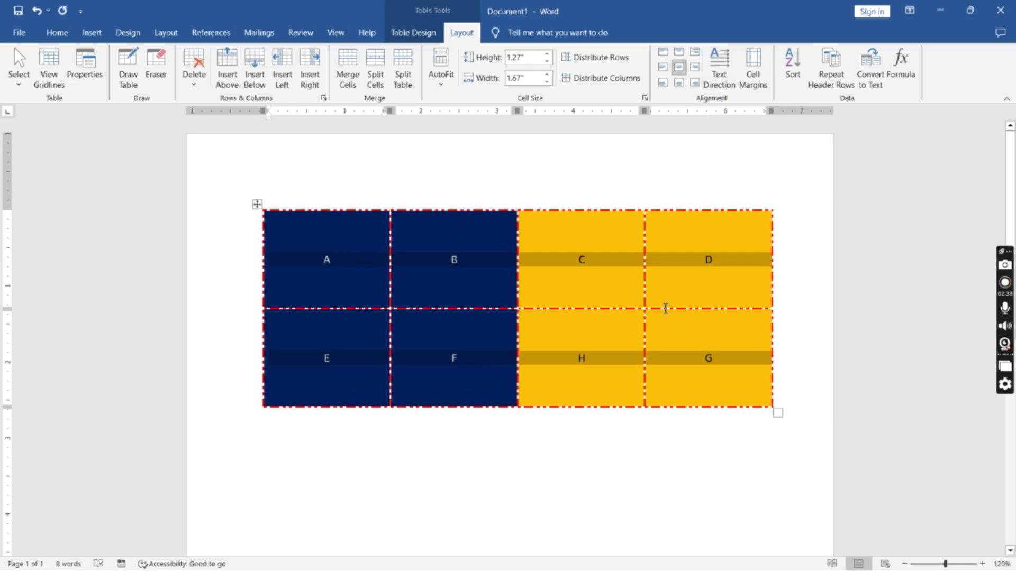
click(421, 33)
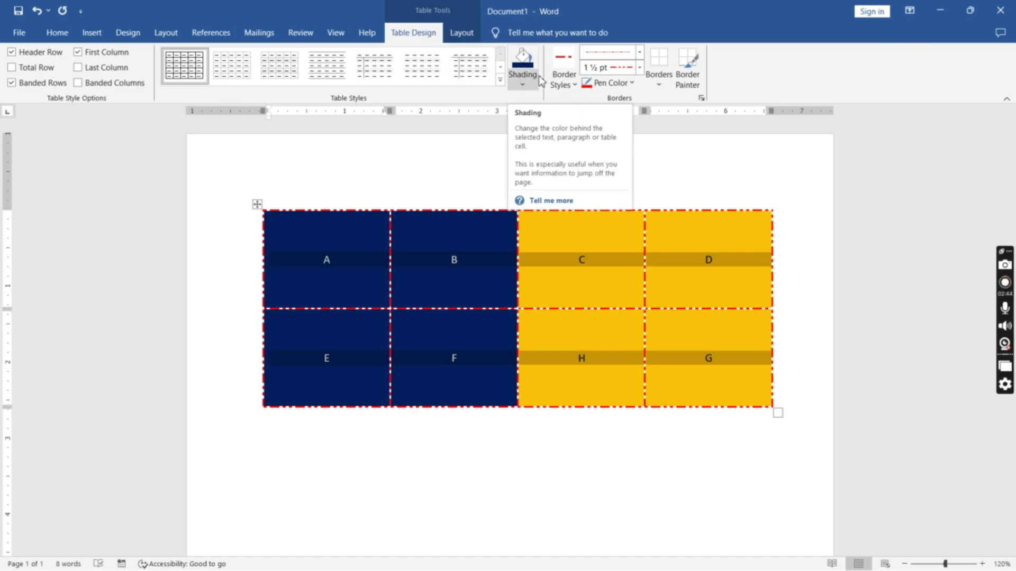
click(57, 33)
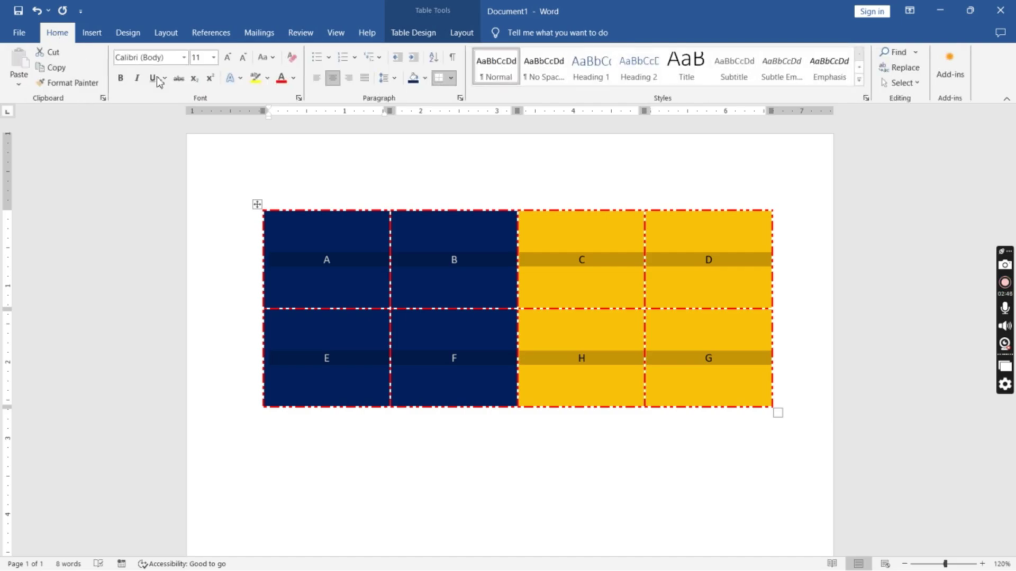
click(91, 33)
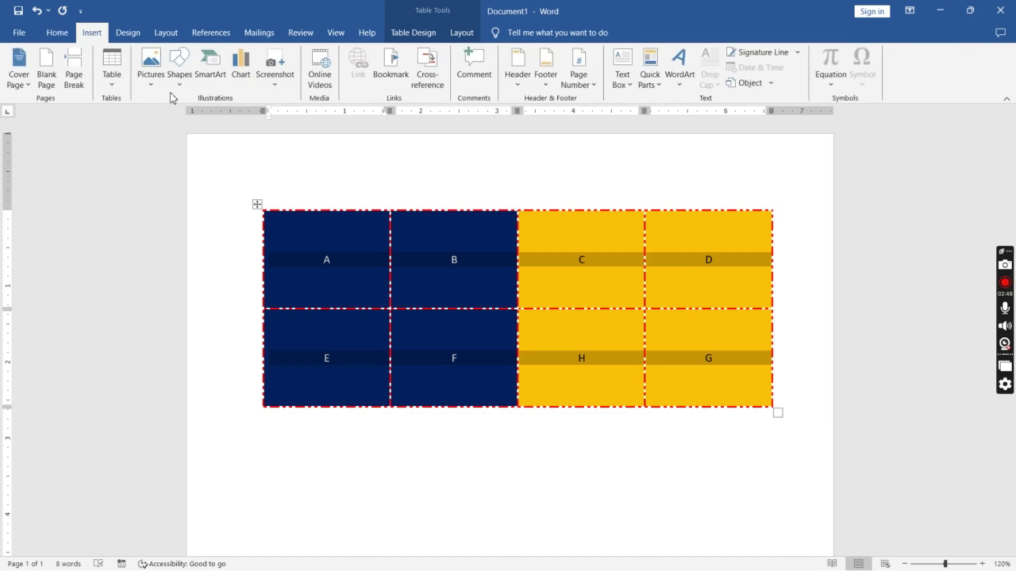
click(122, 82)
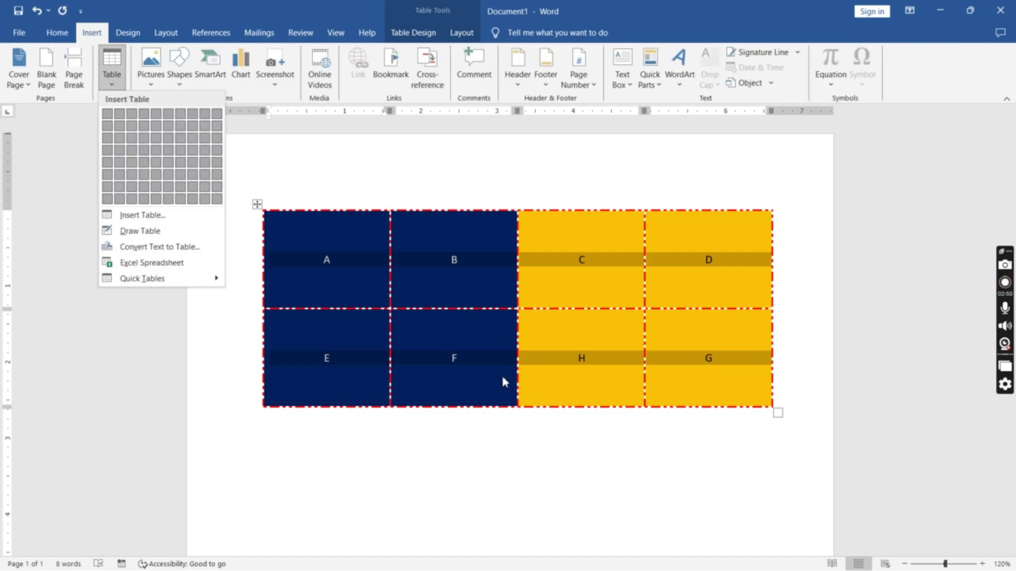
click(544, 442)
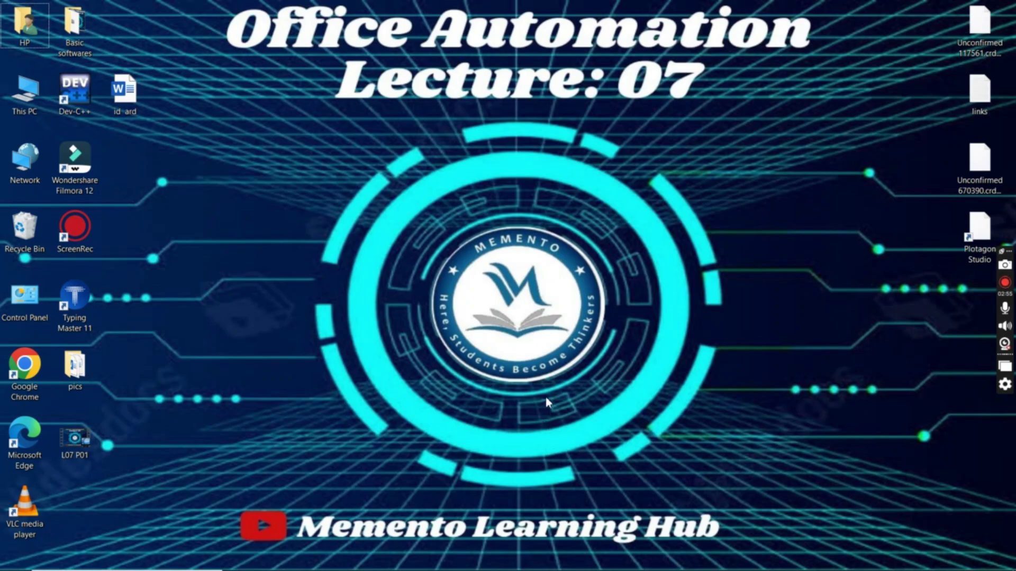